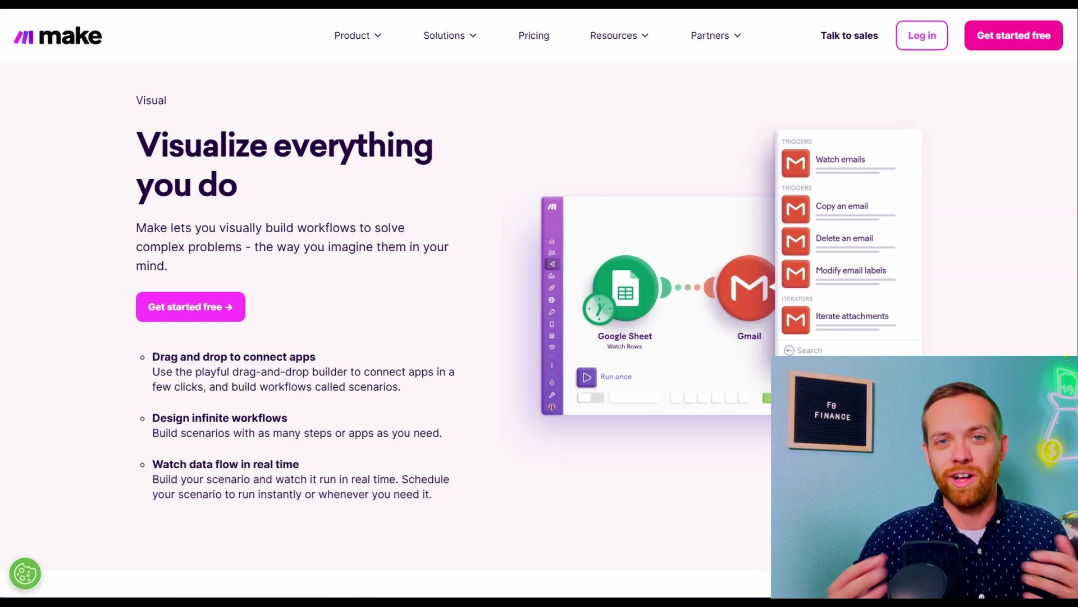
Scroll down the Make page to bring the Explore links into view
{"action": "scroll", "coordinate": [79, 288], "scroll_direction": "down", "scroll_amount": 9}
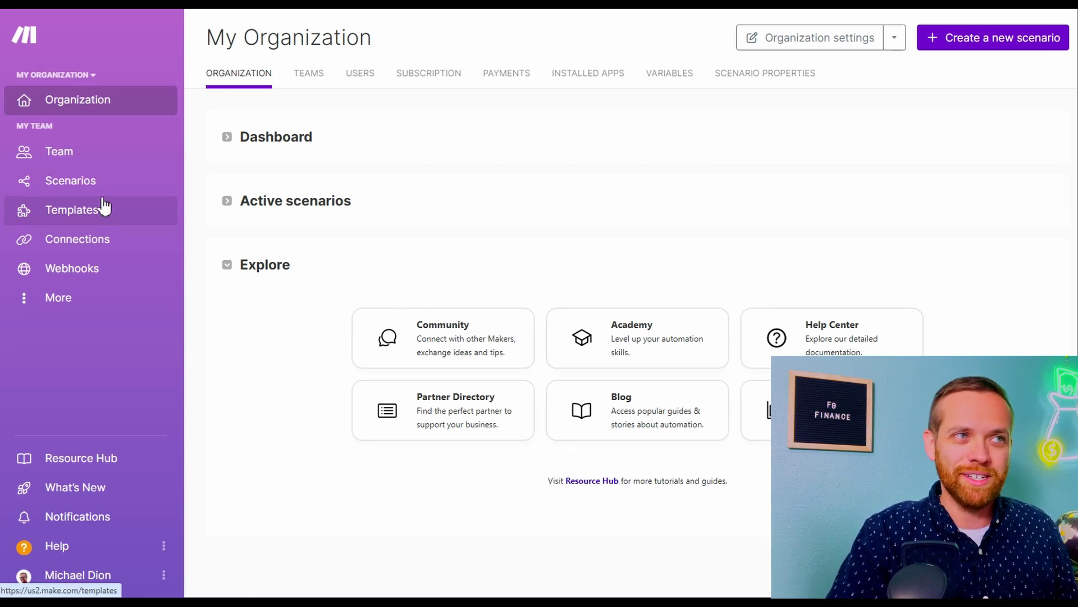
Create a new, empty scenario from the Scenarios list
{"action": "left_click", "coordinate": [87, 180]}
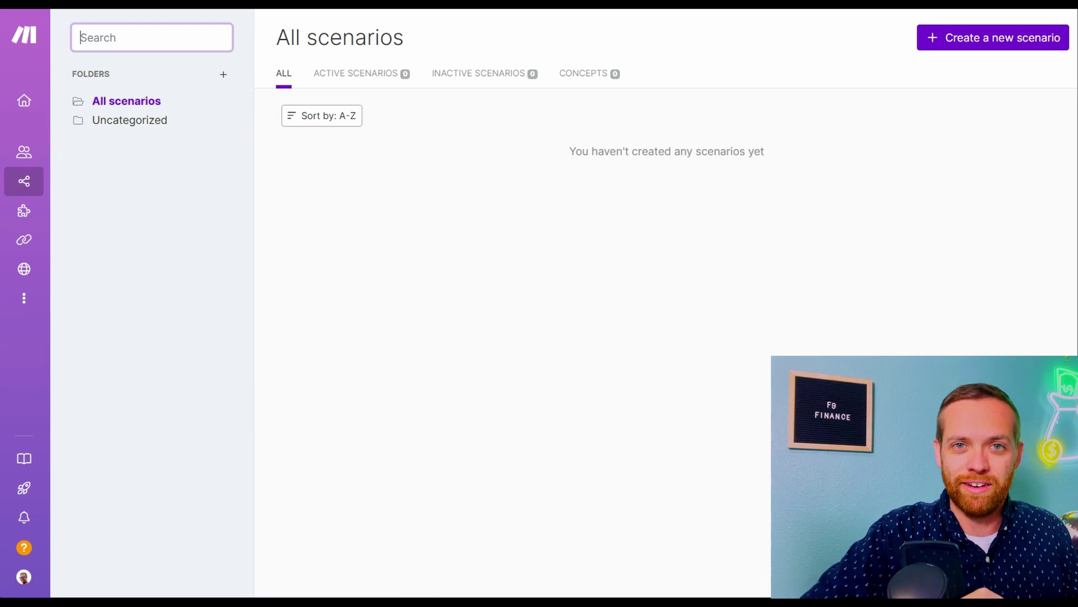
{"action": "left_click", "coordinate": [935, 48]}
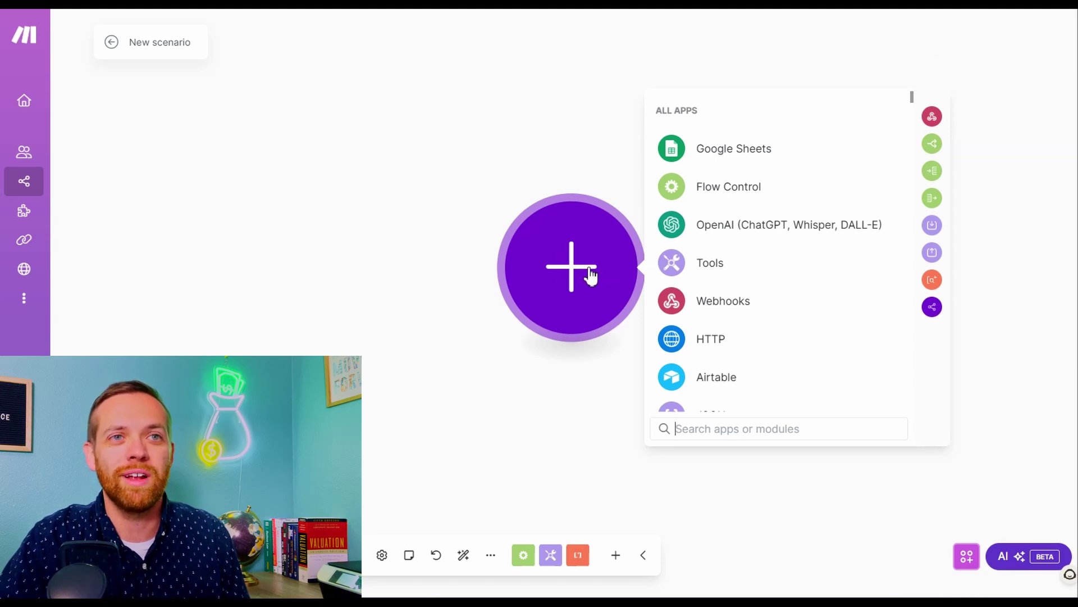
{"action": "type", "text": "gmail"}
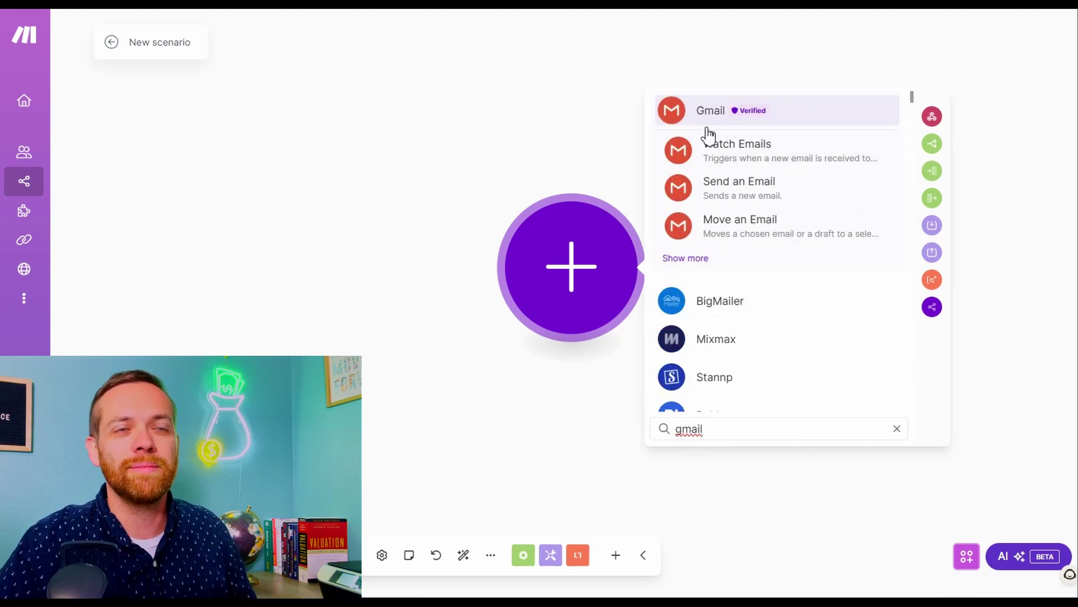
{"action": "left_click", "coordinate": [712, 115]}
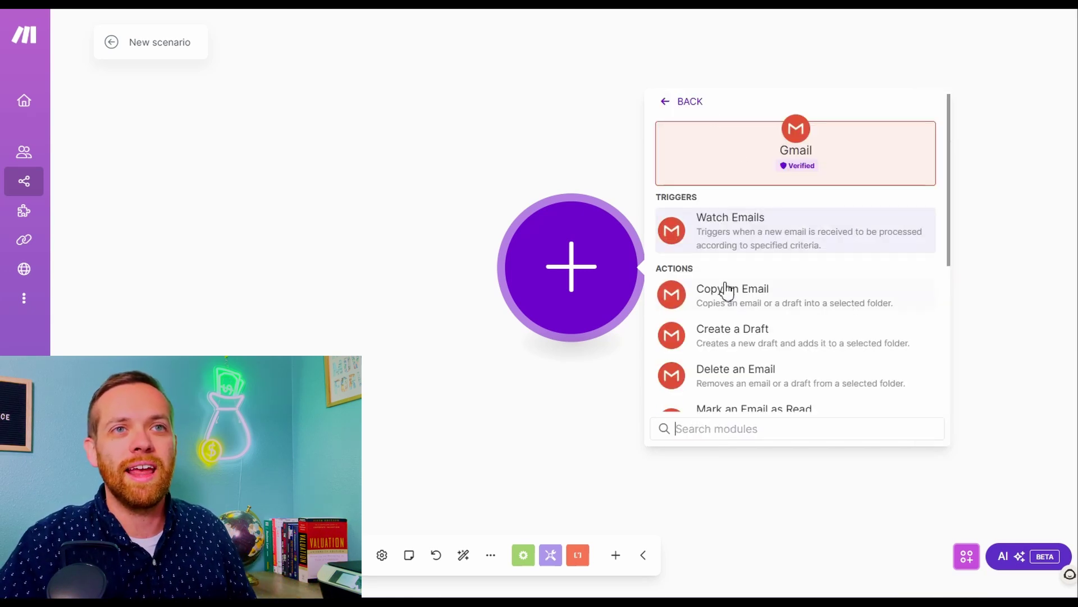
{"action": "scroll", "coordinate": [726, 290], "scroll_direction": "down", "scroll_amount": 1}
{"action": "scroll", "coordinate": [725, 288], "scroll_direction": "down", "scroll_amount": 2}
{"action": "scroll", "coordinate": [727, 289], "scroll_direction": "up", "scroll_amount": 3}
{"action": "scroll", "coordinate": [727, 286], "scroll_direction": "down", "scroll_amount": 3}
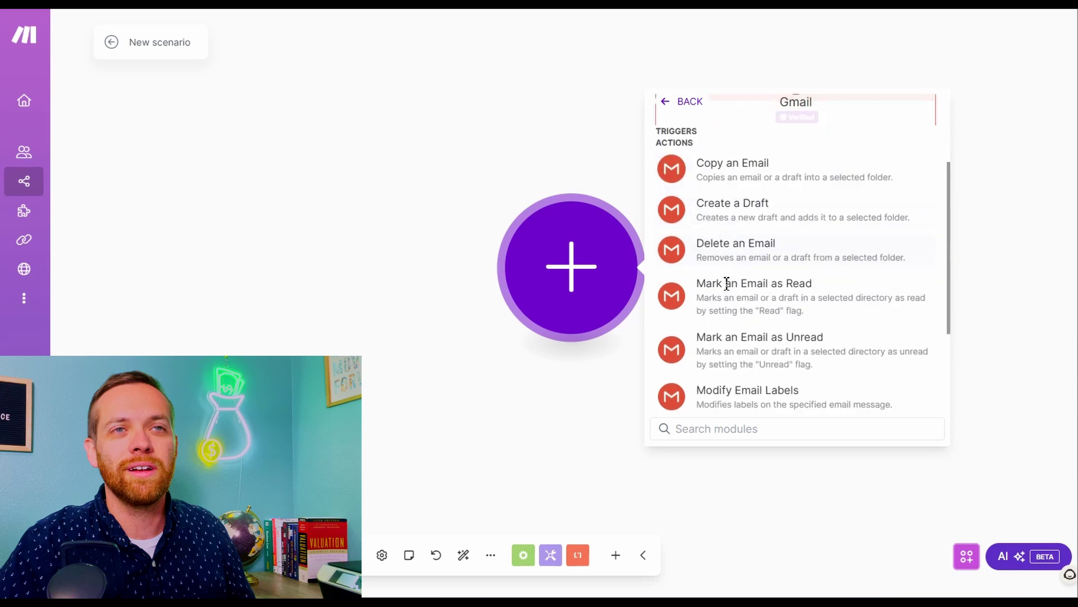
{"action": "scroll", "coordinate": [730, 276], "scroll_direction": "up", "scroll_amount": 3}
{"action": "left_click", "coordinate": [734, 243]}
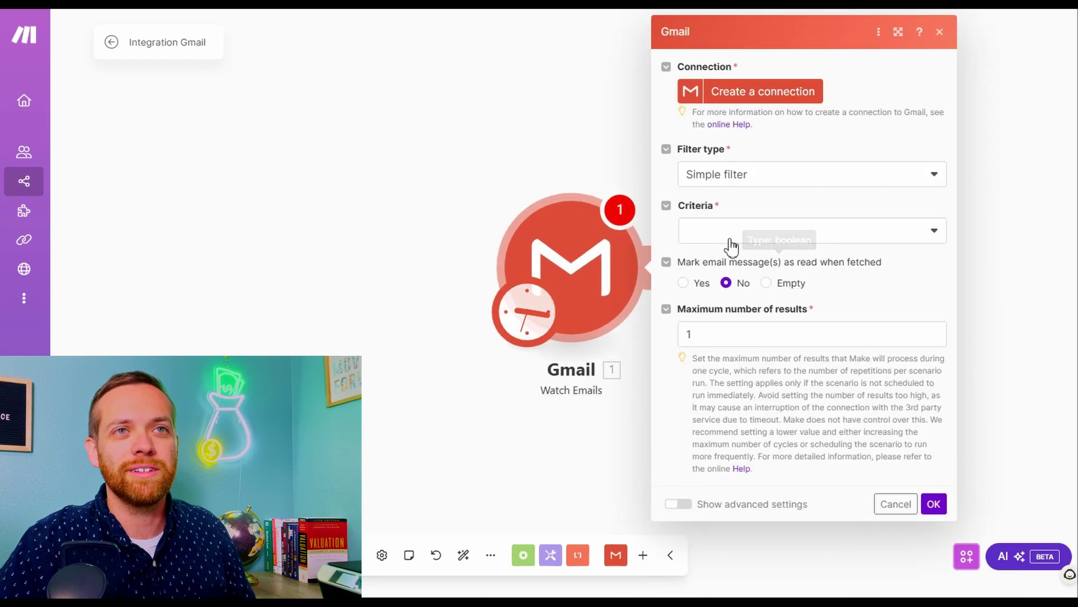
Connect the module to a Google account and load the mailbox folders
{"action": "left_click", "coordinate": [781, 91]}
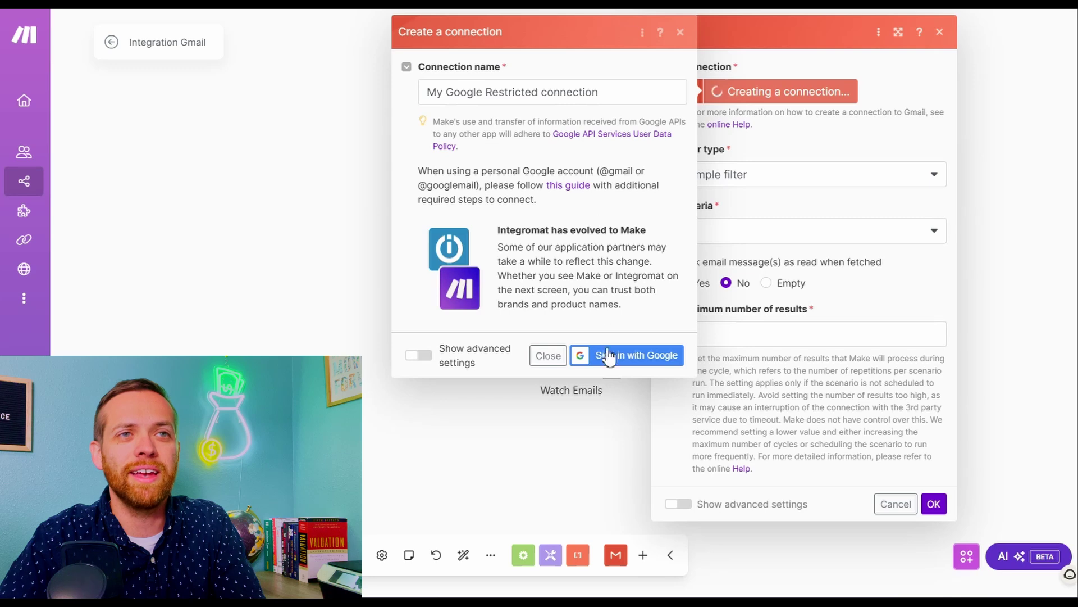
{"action": "left_click", "coordinate": [607, 355]}
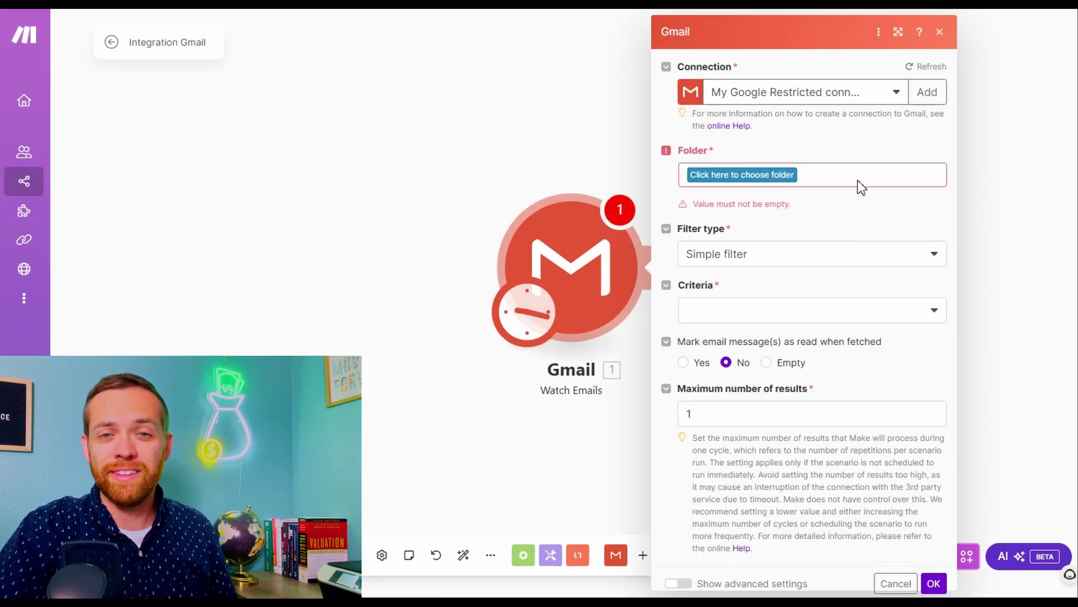
{"action": "left_click", "coordinate": [777, 178]}
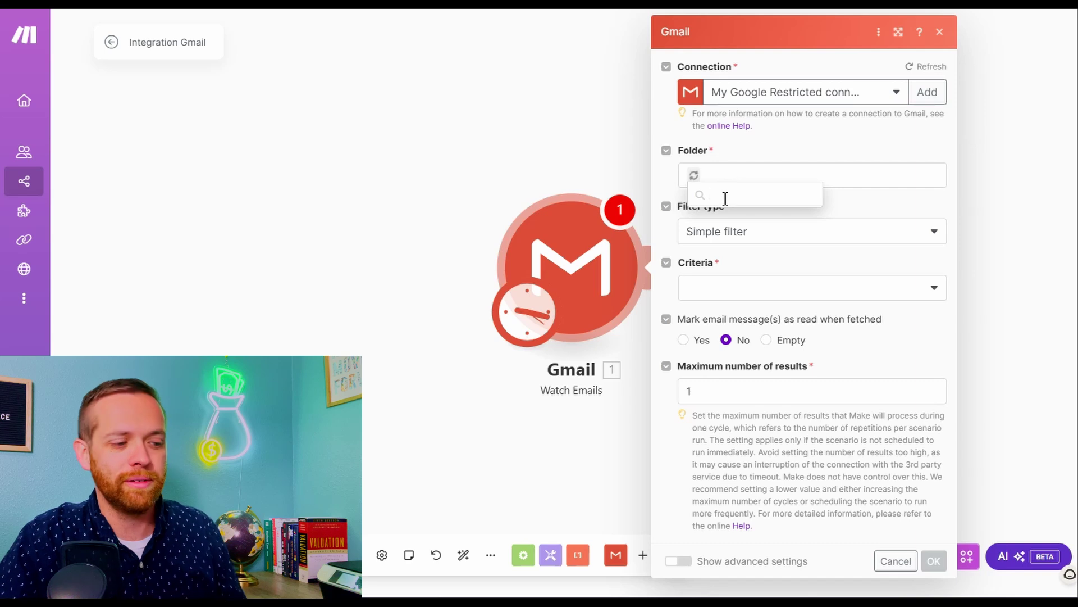
Watch INBOX with Gmail filter 'subject:invoice has:attachment', processing emails from now on
{"action": "type", "text": "inbo"}
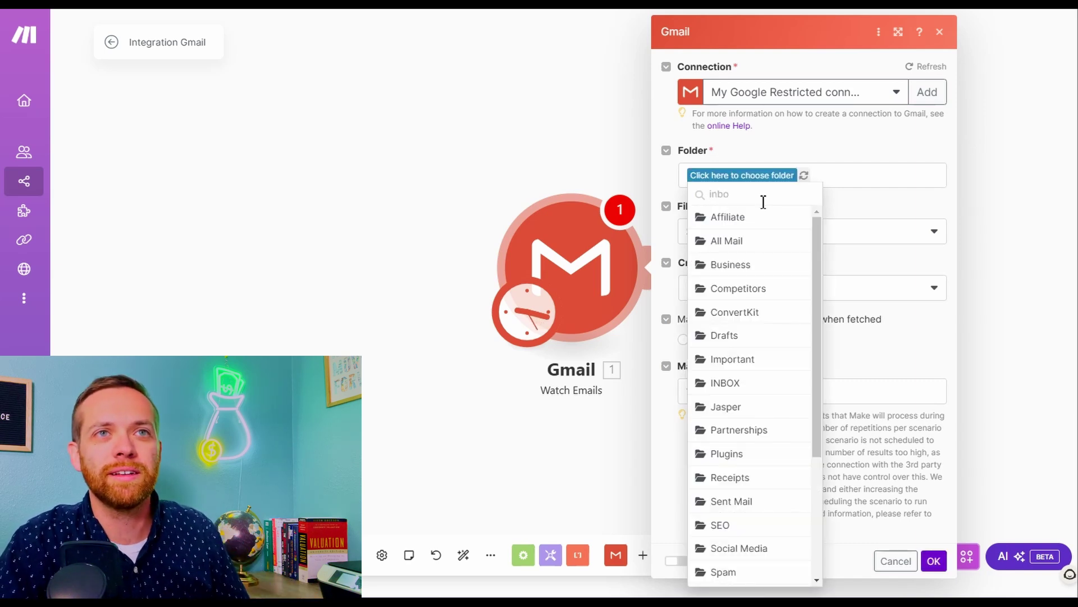
{"action": "left_click", "coordinate": [747, 388]}
{"action": "left_click", "coordinate": [768, 233]}
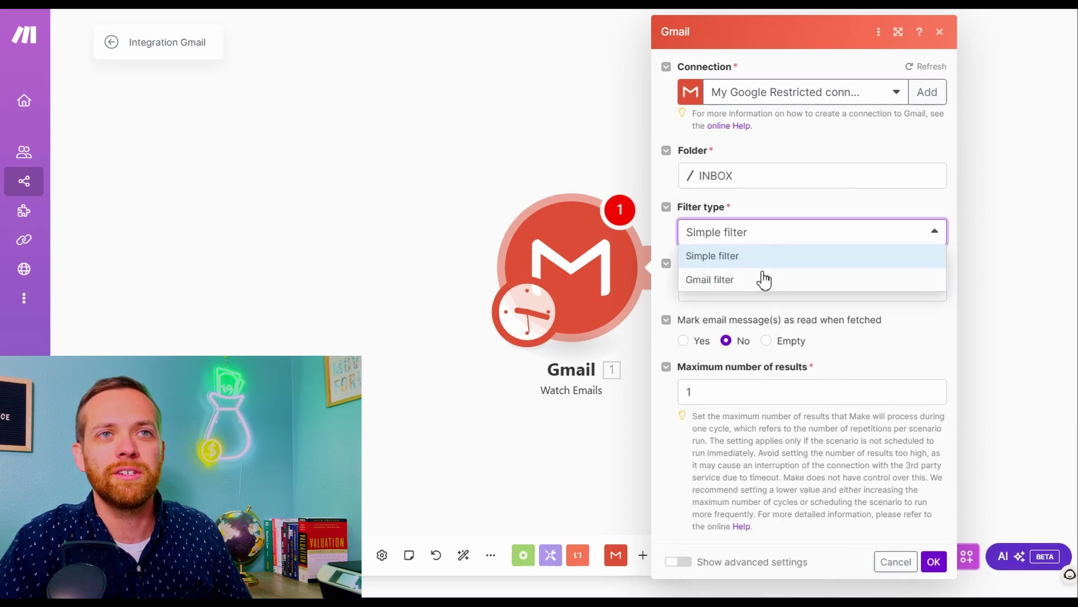
{"action": "left_click", "coordinate": [761, 279]}
{"action": "left_click", "coordinate": [749, 288]}
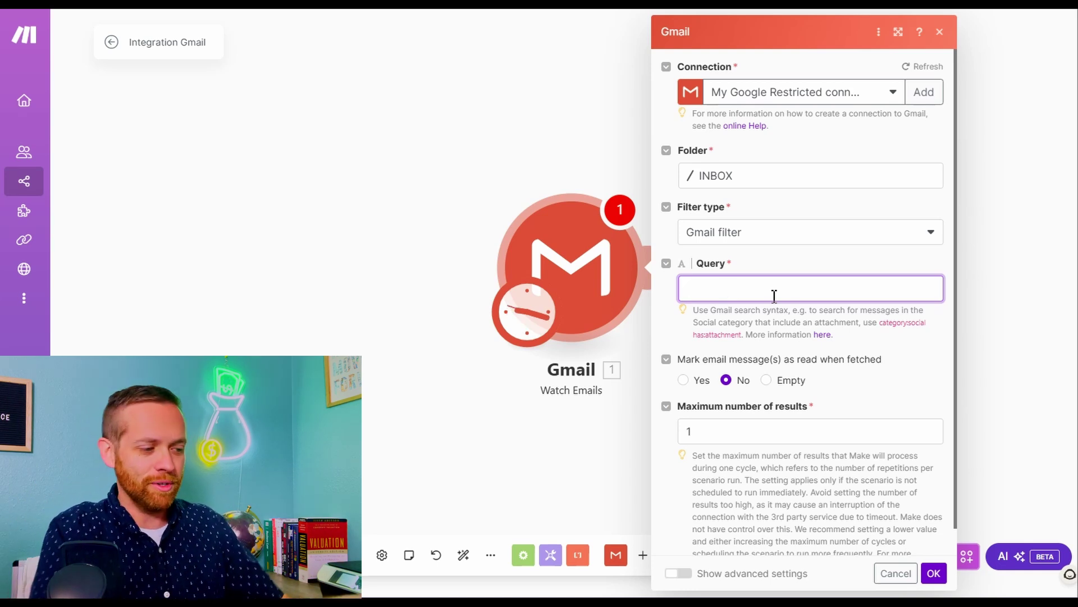
{"action": "type", "text": "subject"}
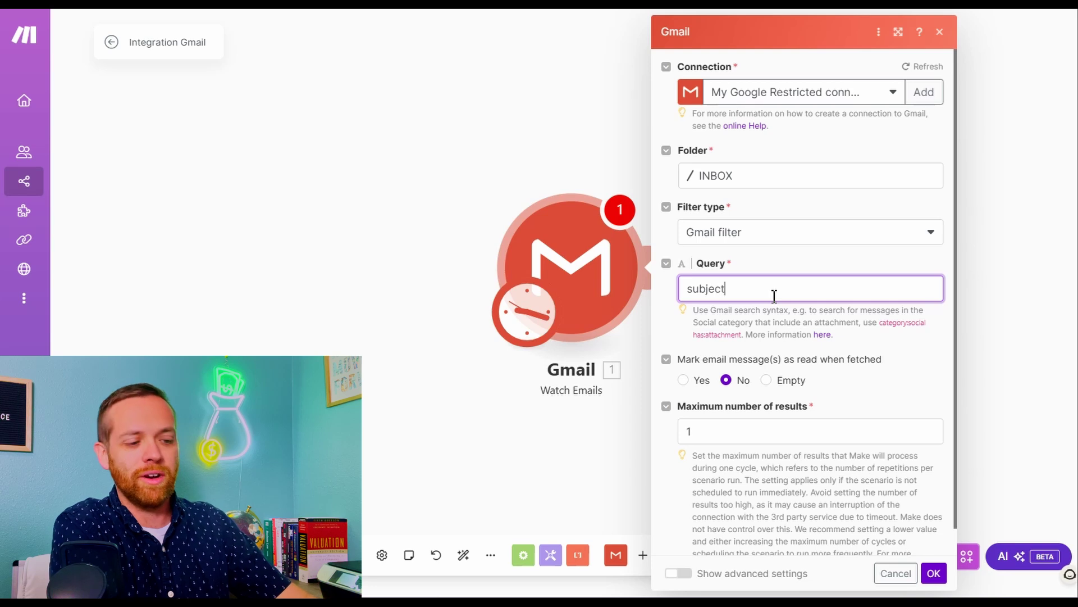
{"action": "type", "text": ":invoice has"}
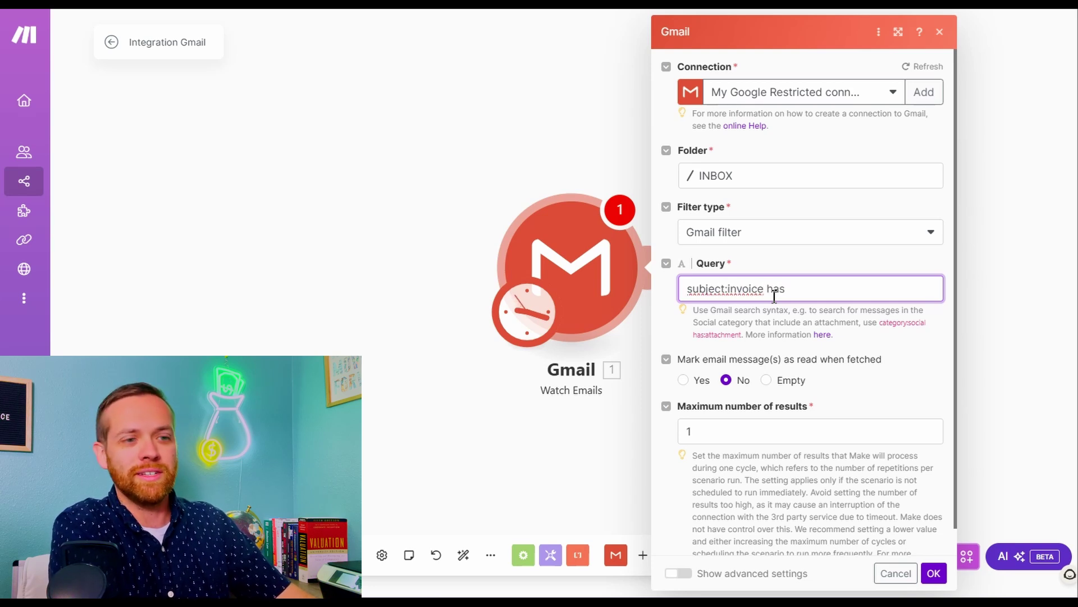
{"action": "type", "text": ":attac"}
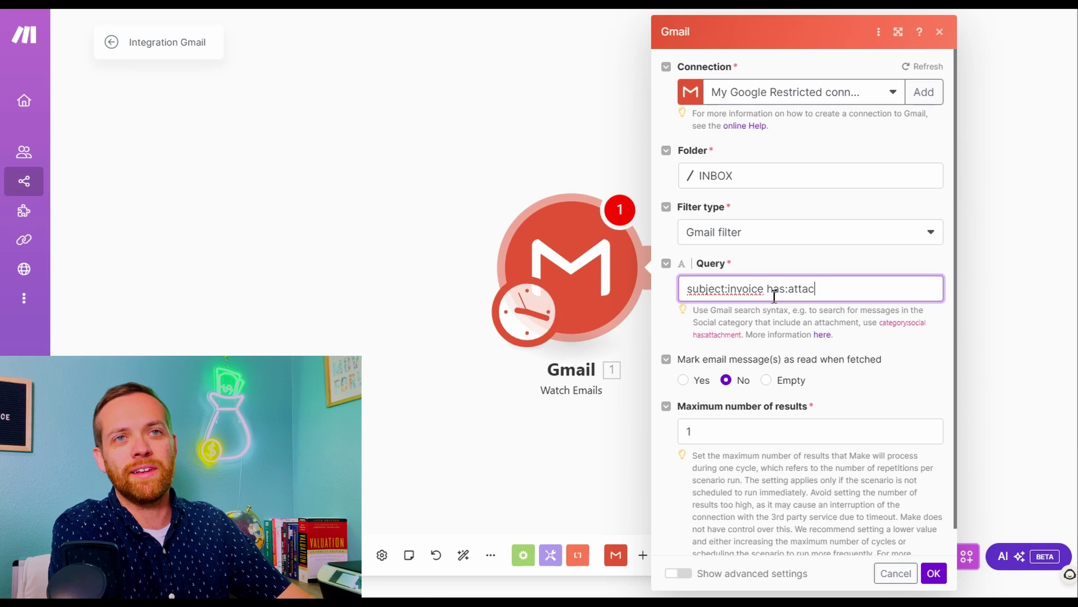
{"action": "type", "text": "hment"}
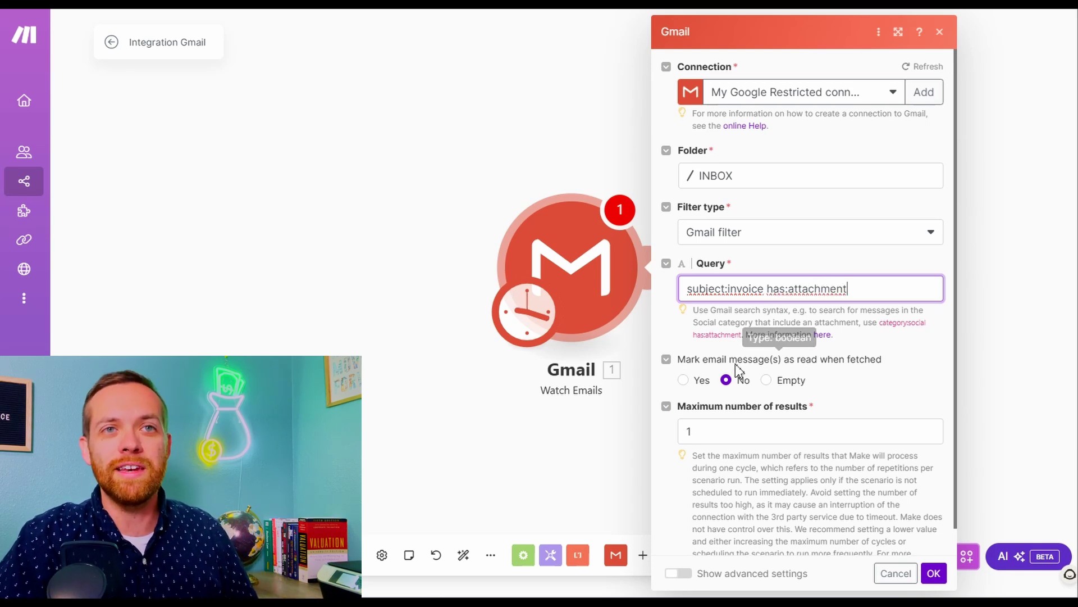
{"action": "scroll", "coordinate": [733, 388], "scroll_direction": "down", "scroll_amount": 1}
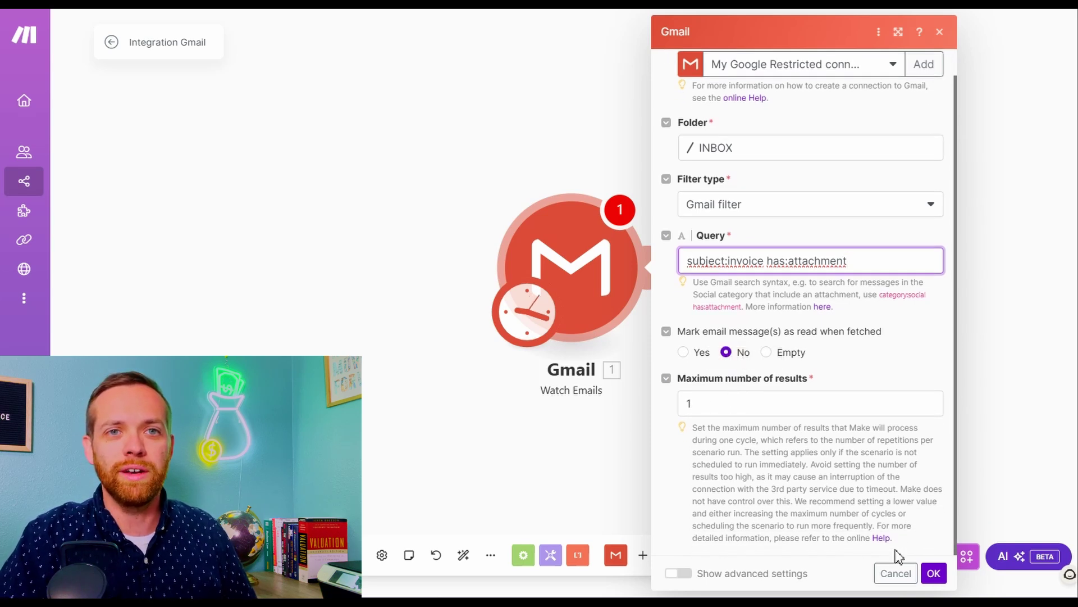
{"action": "left_click", "coordinate": [934, 573]}
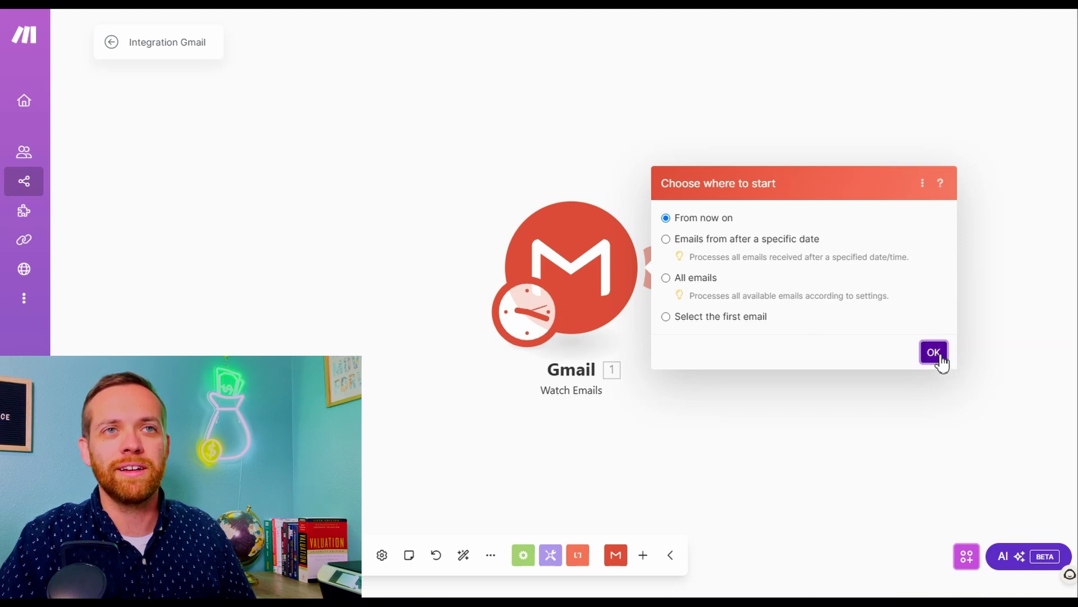
{"action": "left_click", "coordinate": [933, 353]}
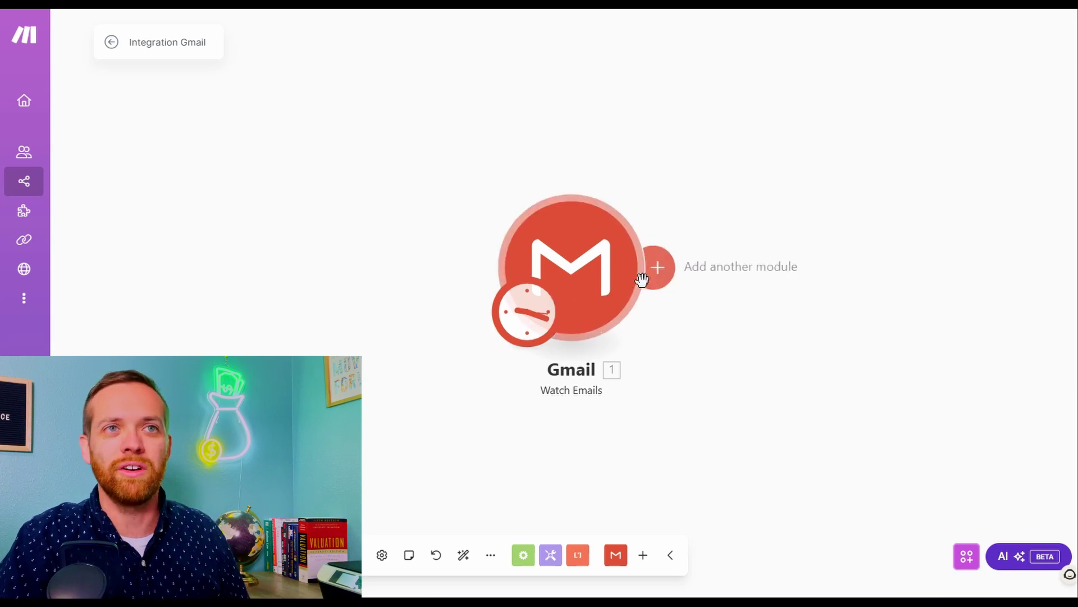
Add a Zoho Books 'Create an Expense' module after the Gmail trigger
{"action": "left_click", "coordinate": [662, 269]}
{"action": "type", "text": "zo"}
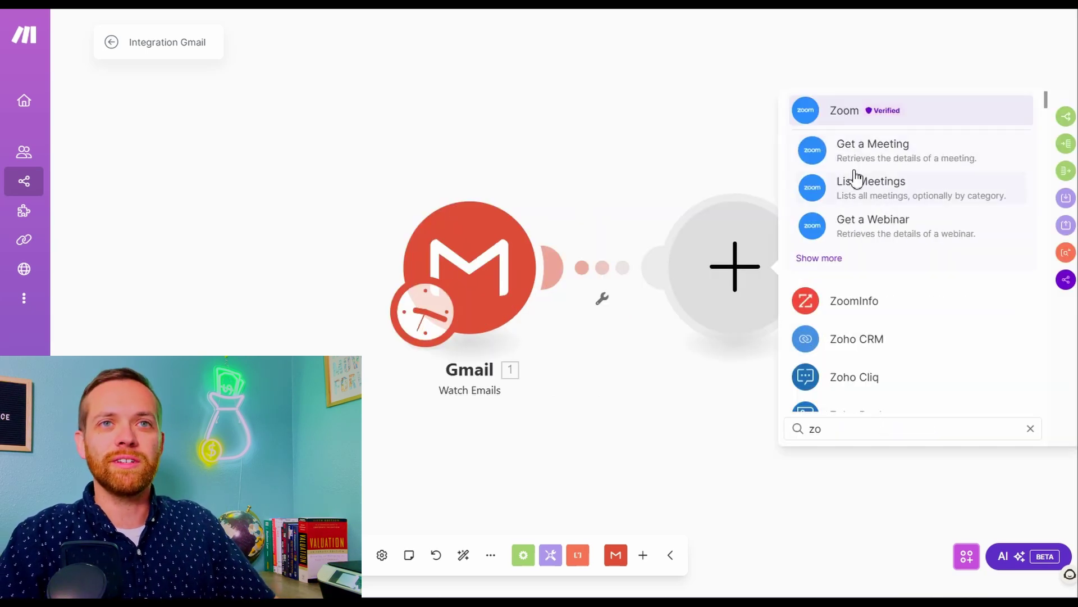
{"action": "scroll", "coordinate": [856, 191], "scroll_direction": "down", "scroll_amount": 2}
{"action": "scroll", "coordinate": [860, 218], "scroll_direction": "down", "scroll_amount": 2}
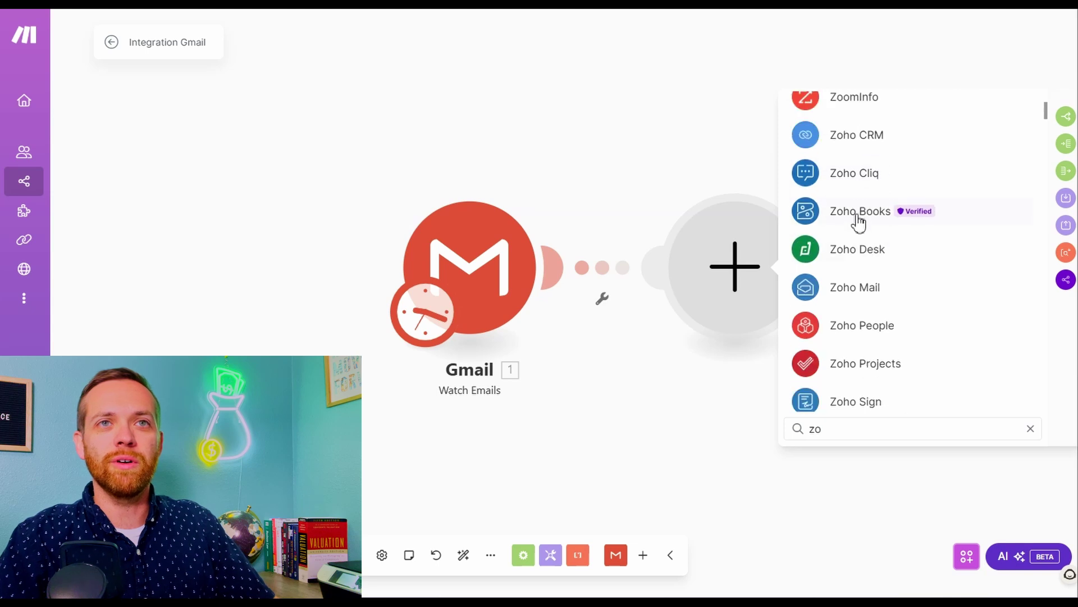
{"action": "left_click", "coordinate": [857, 222]}
{"action": "scroll", "coordinate": [857, 261], "scroll_direction": "down", "scroll_amount": 2}
{"action": "scroll", "coordinate": [857, 261], "scroll_direction": "down", "scroll_amount": 4}
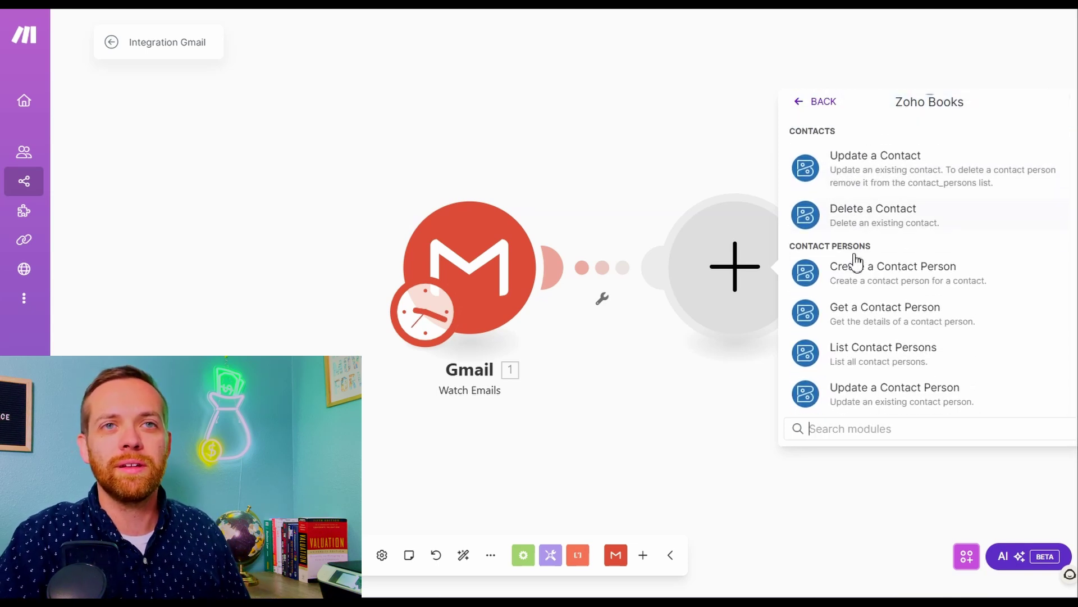
{"action": "scroll", "coordinate": [849, 260], "scroll_direction": "down", "scroll_amount": 3}
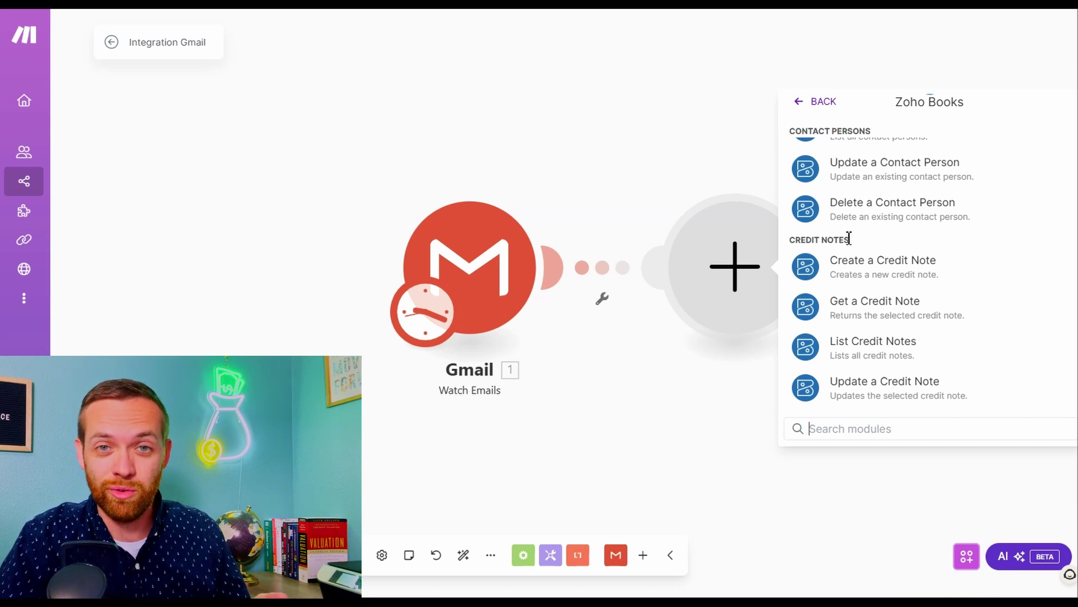
{"action": "scroll", "coordinate": [848, 248], "scroll_direction": "down", "scroll_amount": 1}
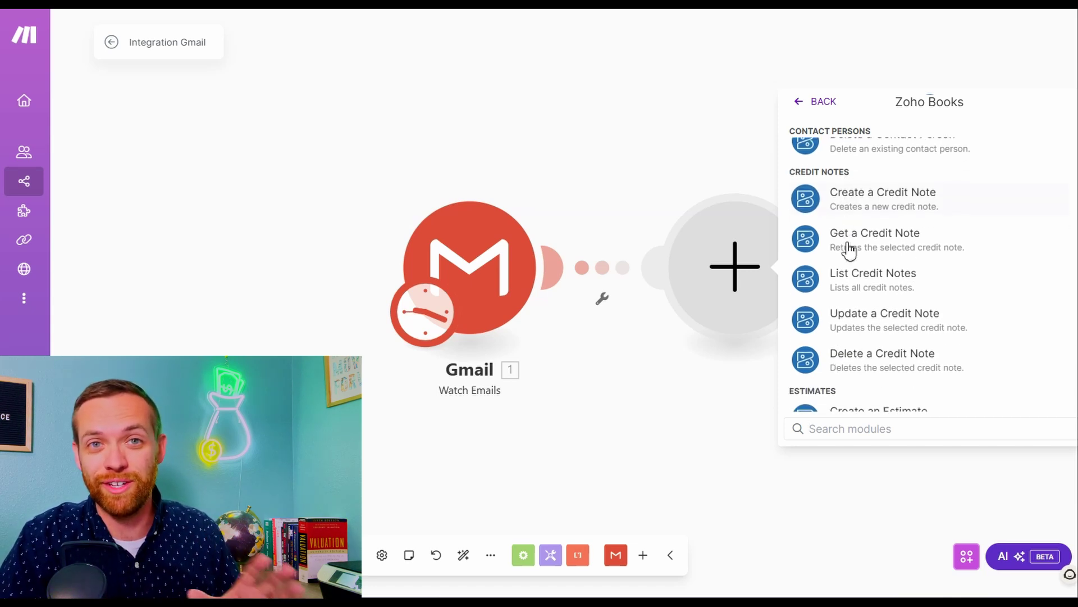
{"action": "scroll", "coordinate": [849, 250], "scroll_direction": "down", "scroll_amount": 10}
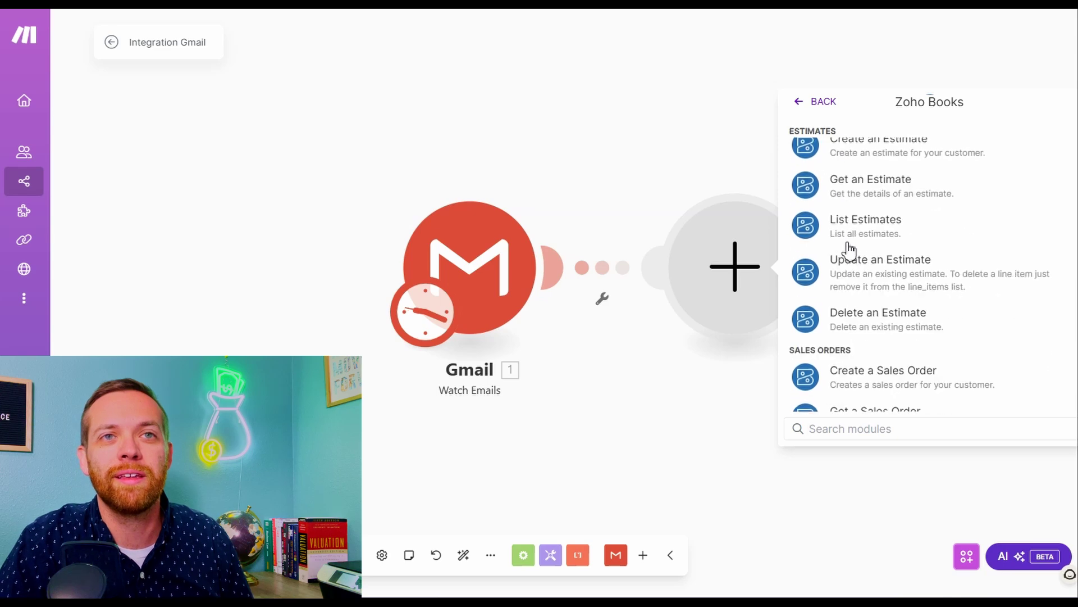
{"action": "scroll", "coordinate": [848, 250], "scroll_direction": "down", "scroll_amount": 3}
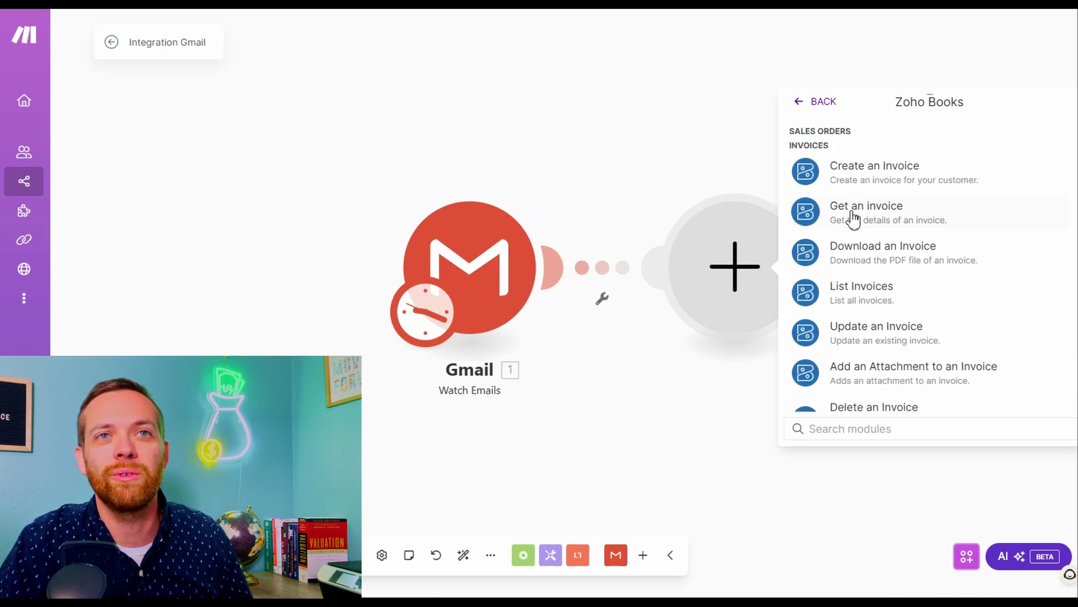
{"action": "scroll", "coordinate": [868, 264], "scroll_direction": "down", "scroll_amount": 3}
{"action": "scroll", "coordinate": [869, 264], "scroll_direction": "down", "scroll_amount": 10}
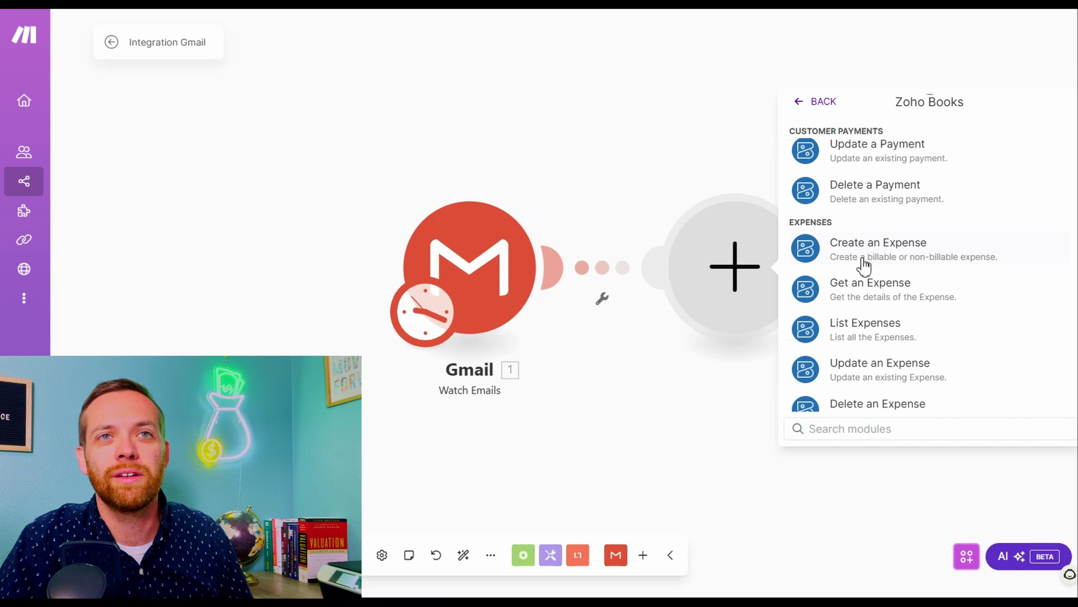
{"action": "left_click", "coordinate": [859, 260]}
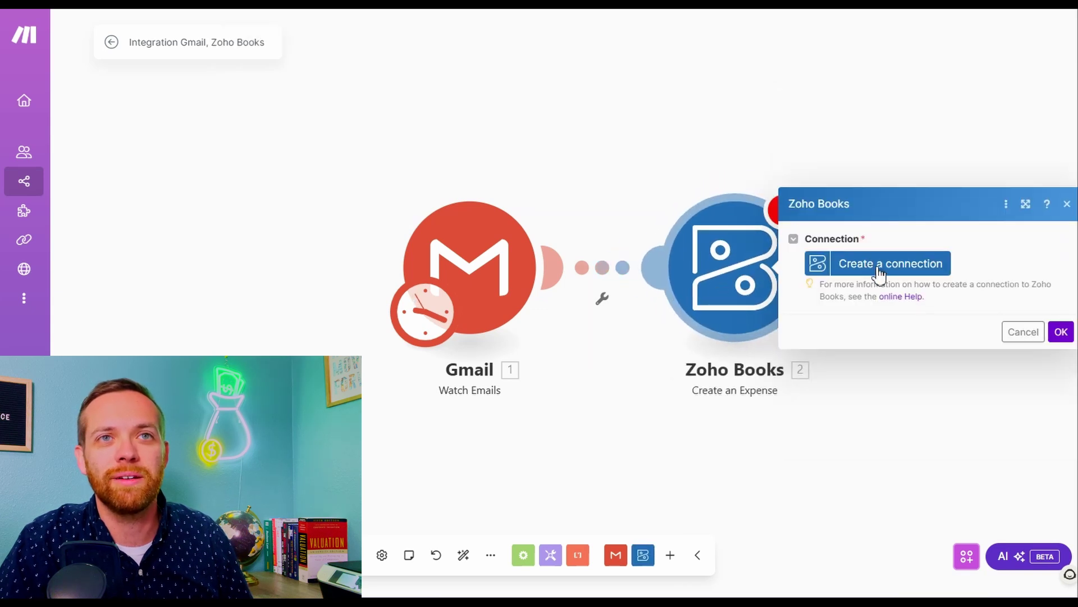
Select the Zoho Books connection and review the mapped account, paid-through, date and amount fields
{"action": "left_click", "coordinate": [876, 262]}
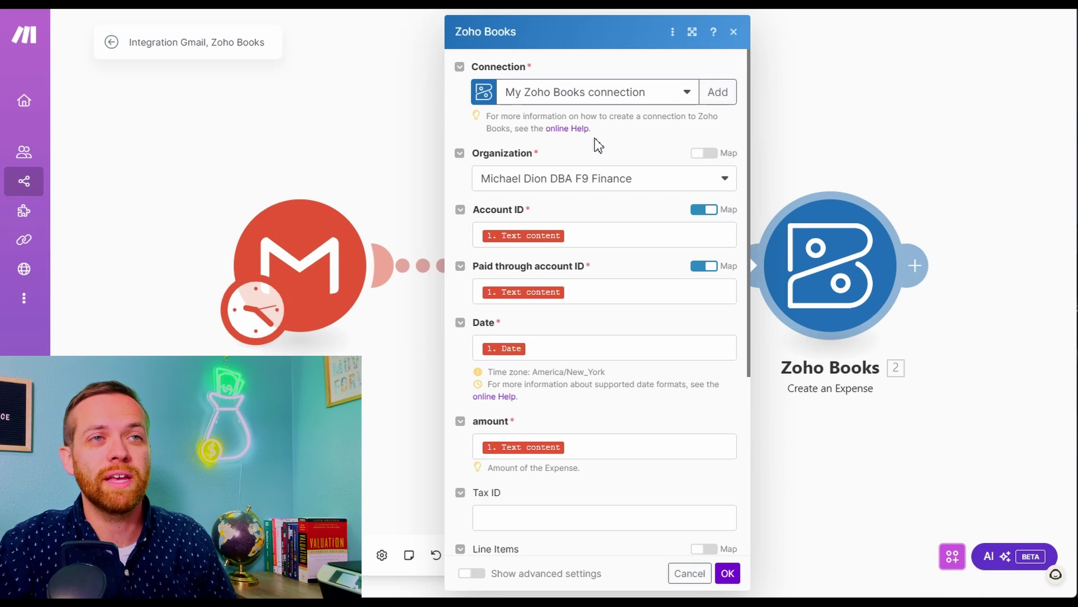
{"action": "left_click", "coordinate": [594, 231]}
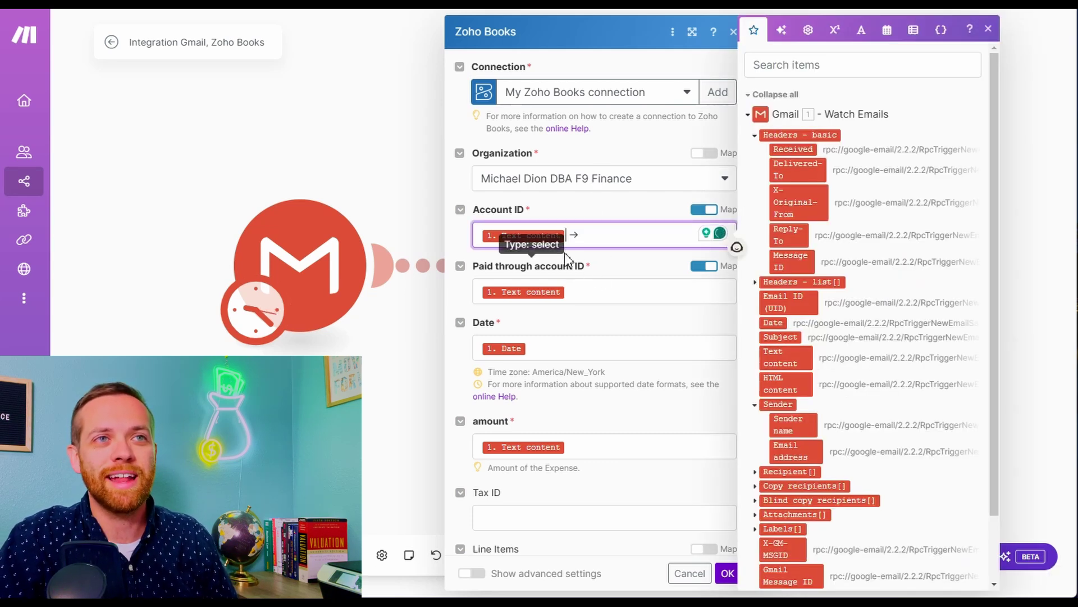
{"action": "left_click", "coordinate": [599, 293]}
{"action": "left_click", "coordinate": [571, 353]}
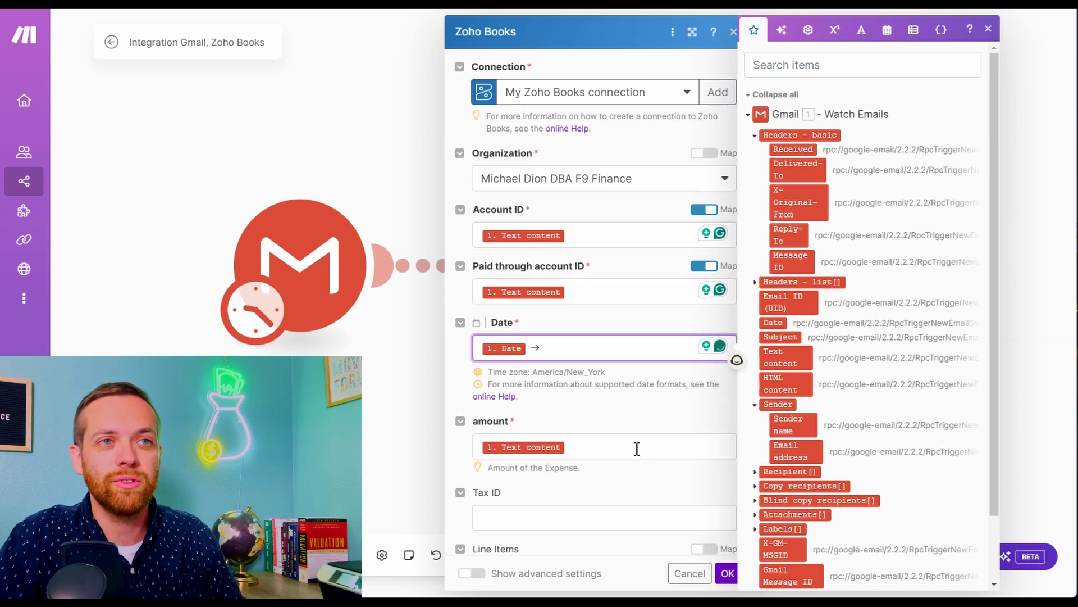
{"action": "left_click", "coordinate": [621, 442]}
{"action": "scroll", "coordinate": [561, 411], "scroll_direction": "down", "scroll_amount": 4}
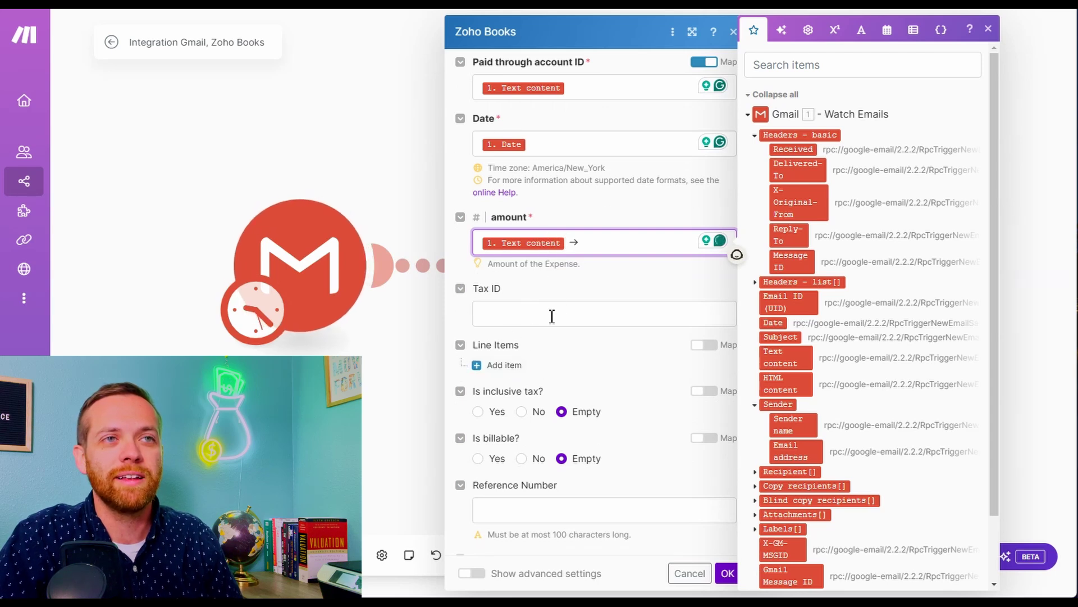
Set inclusive tax and billable to No, map email Subject to Description, and save
{"action": "left_click", "coordinate": [522, 413]}
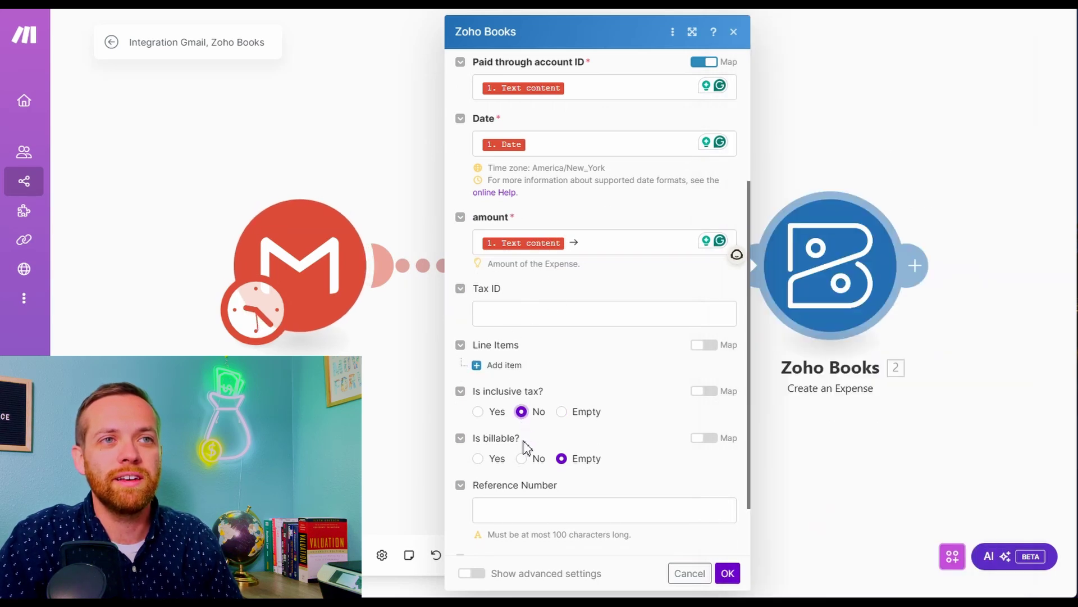
{"action": "left_click", "coordinate": [522, 459]}
{"action": "scroll", "coordinate": [540, 385], "scroll_direction": "down", "scroll_amount": 2}
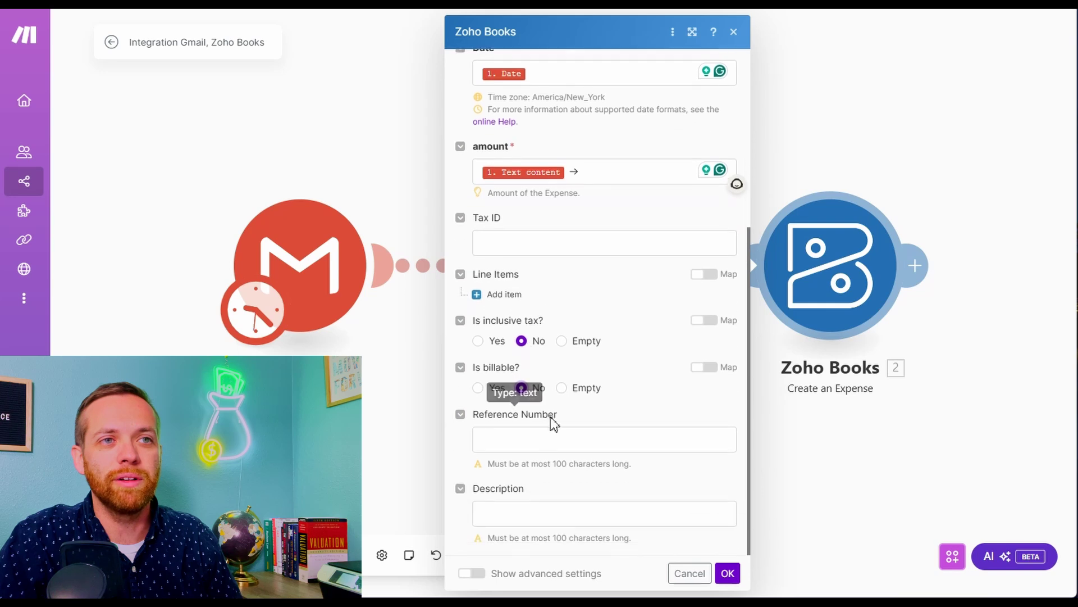
{"action": "left_click", "coordinate": [669, 517]}
{"action": "left_click", "coordinate": [780, 336]}
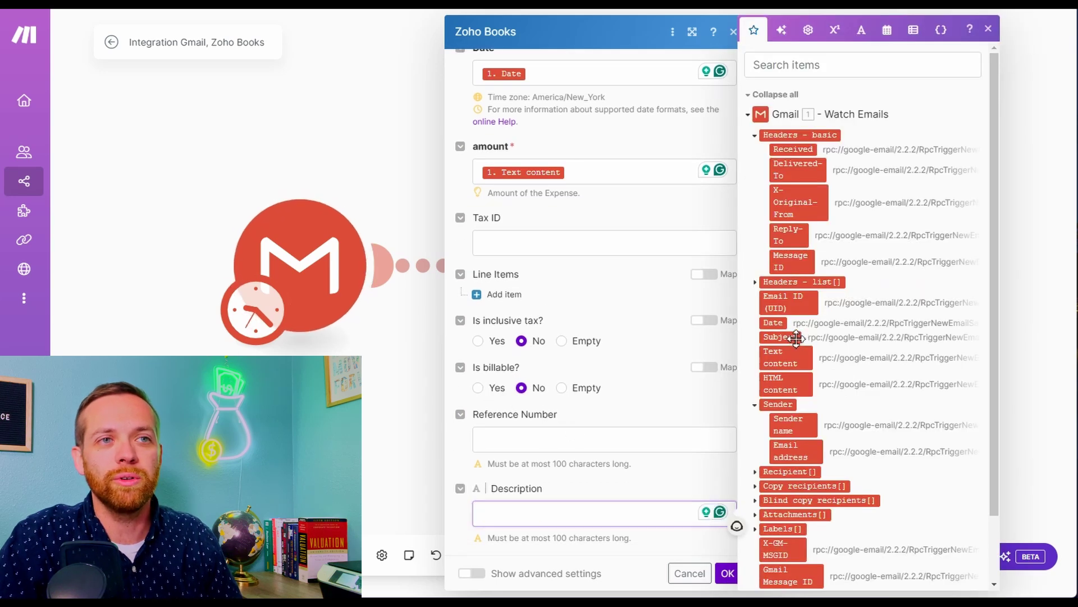
{"action": "left_click", "coordinate": [682, 487]}
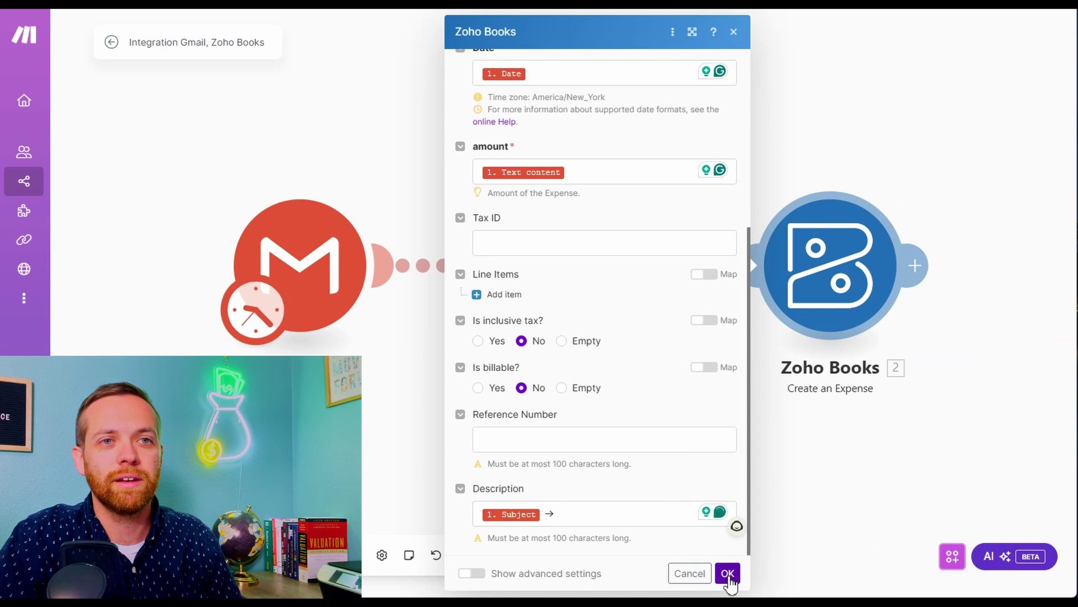
{"action": "left_click", "coordinate": [728, 574]}
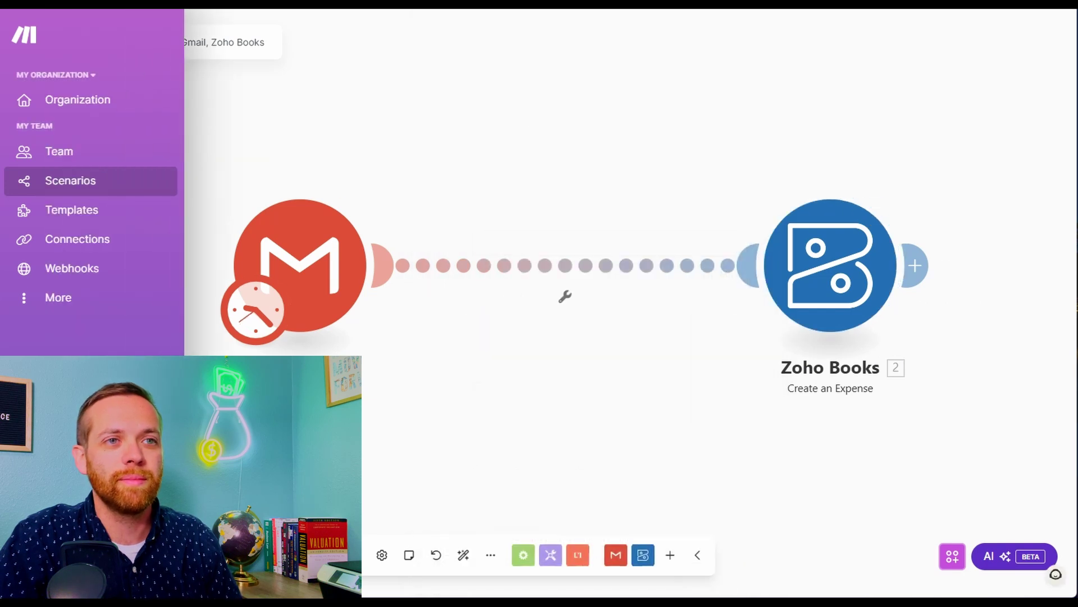
Run the Gmail–Zoho Books scenario once, then switch it on
{"action": "left_click", "coordinate": [138, 555]}
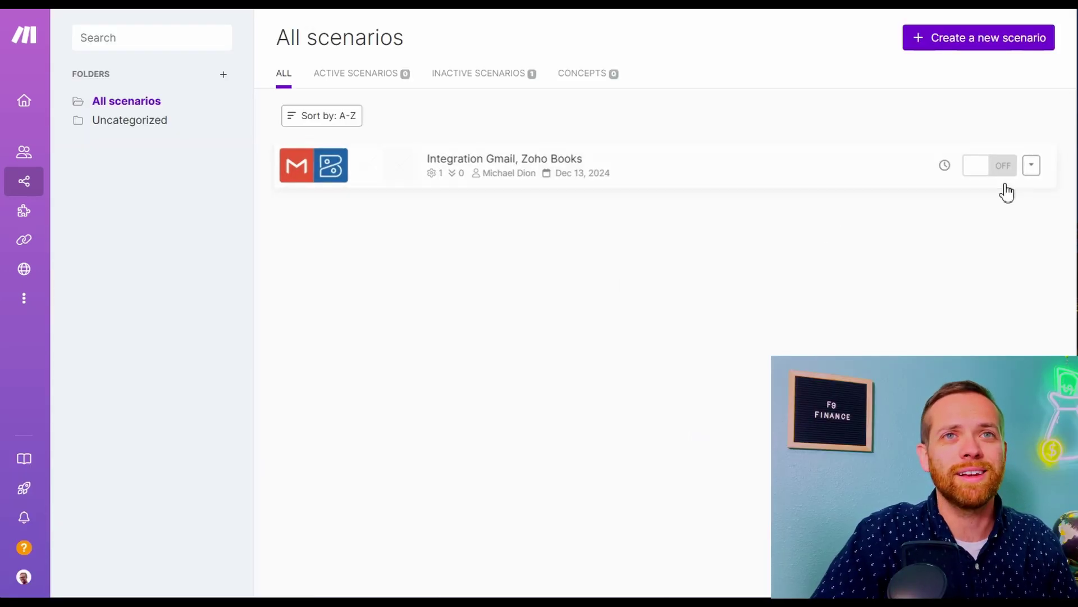
{"action": "left_click", "coordinate": [984, 167]}
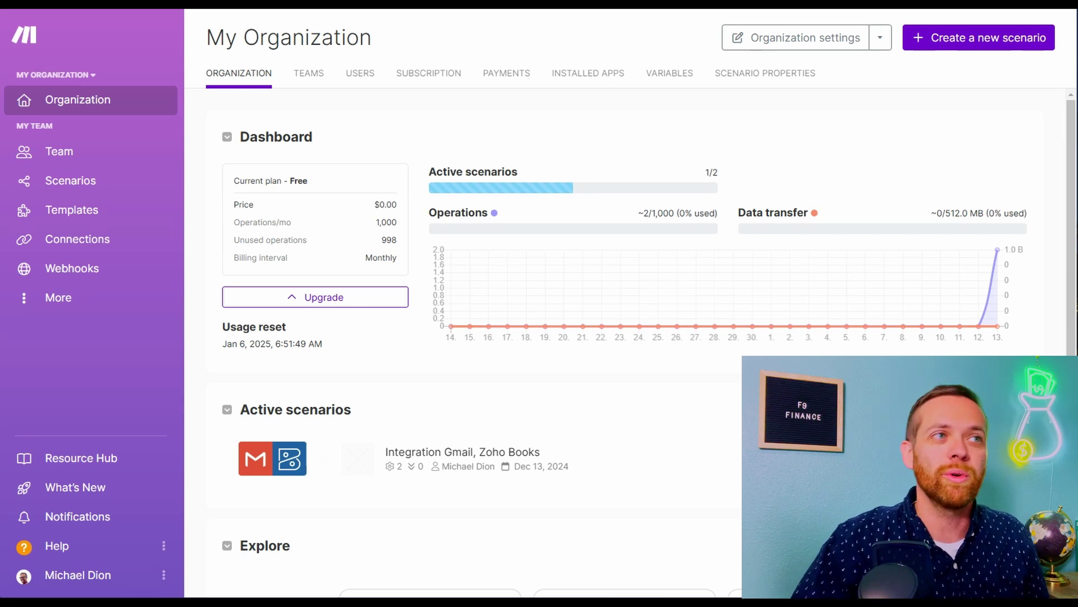
Create another new scenario with Gmail Watch Emails as its trigger
{"action": "left_click", "coordinate": [65, 181]}
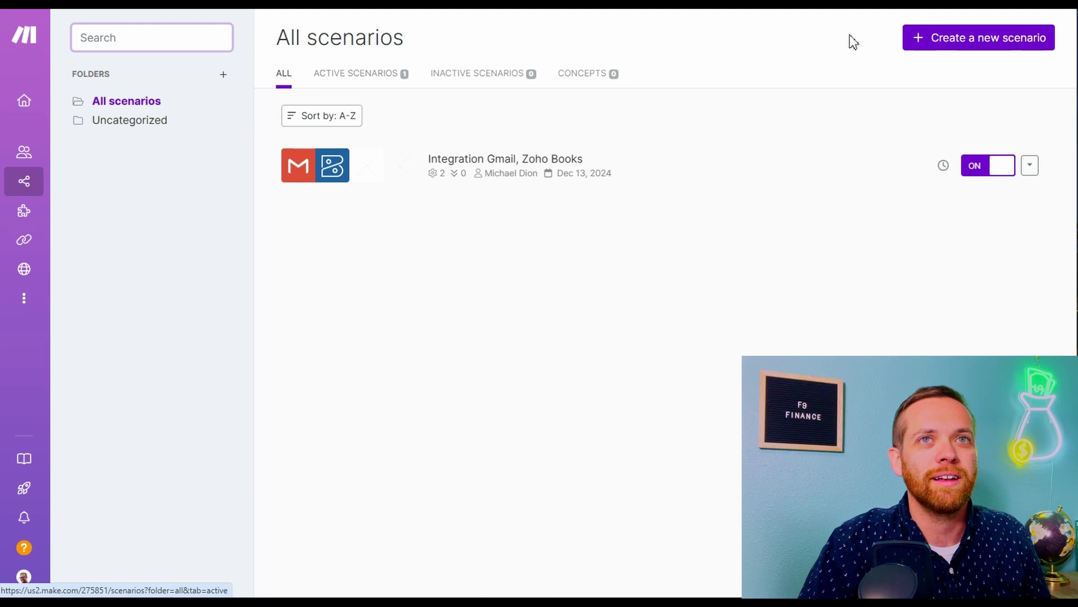
{"action": "left_click", "coordinate": [934, 45]}
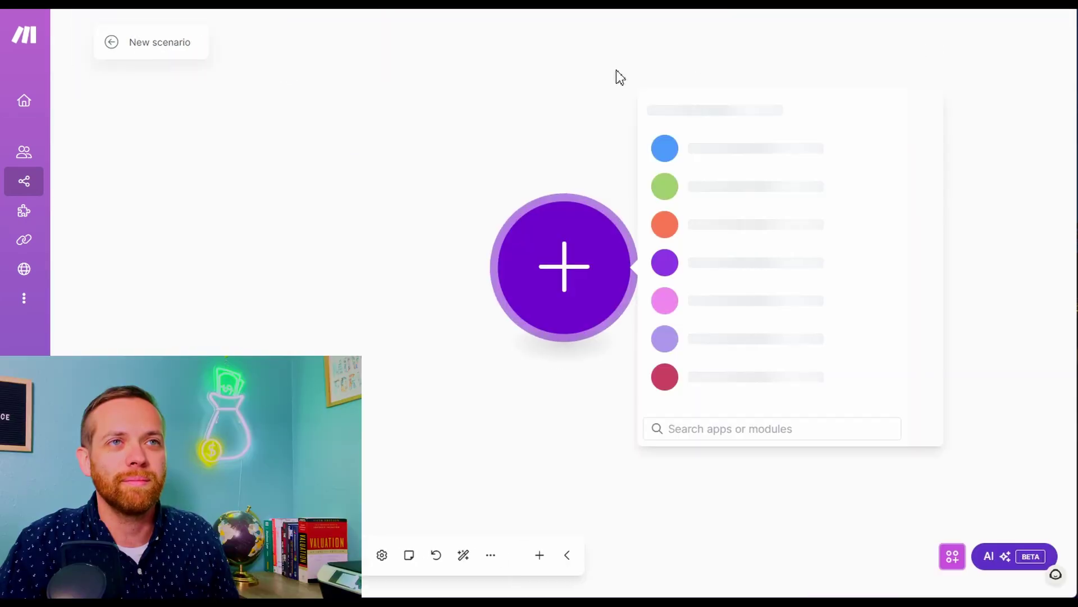
{"action": "left_click", "coordinate": [723, 426]}
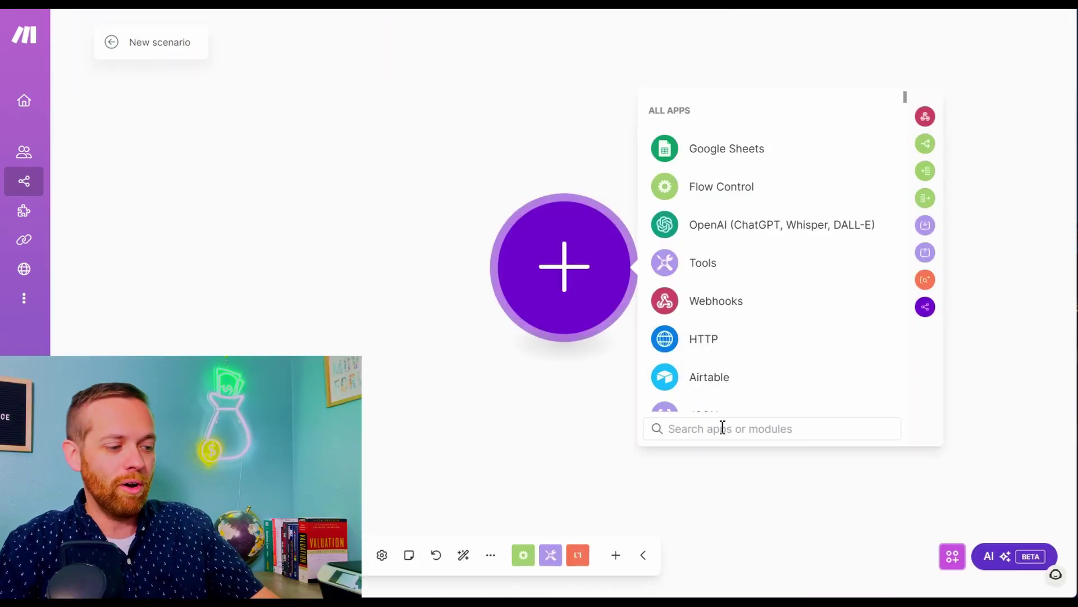
{"action": "type", "text": "gm"}
{"action": "left_click", "coordinate": [714, 303]}
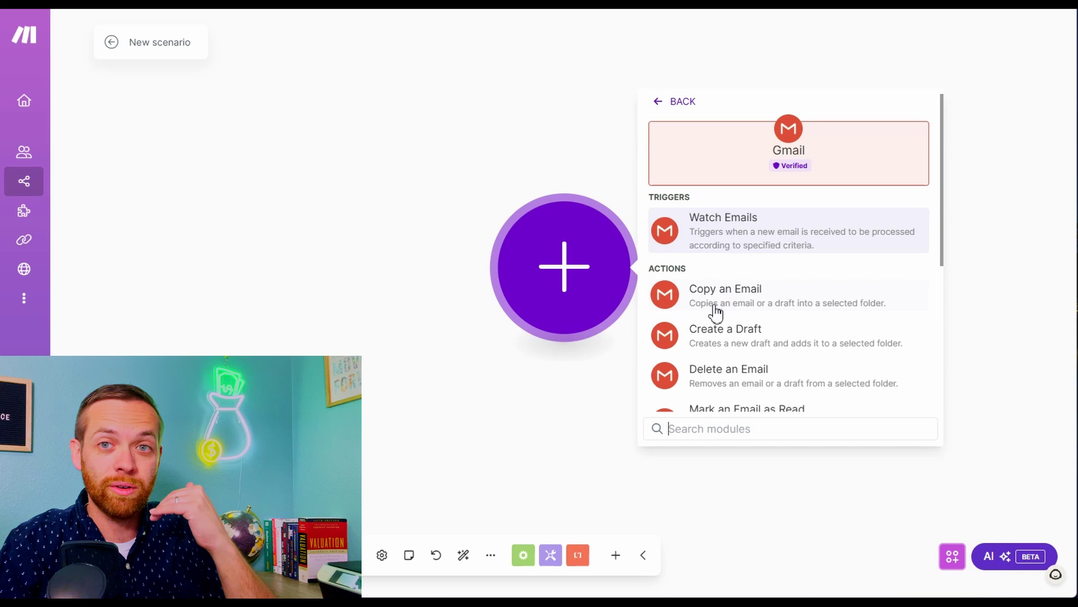
{"action": "left_click", "coordinate": [730, 224]}
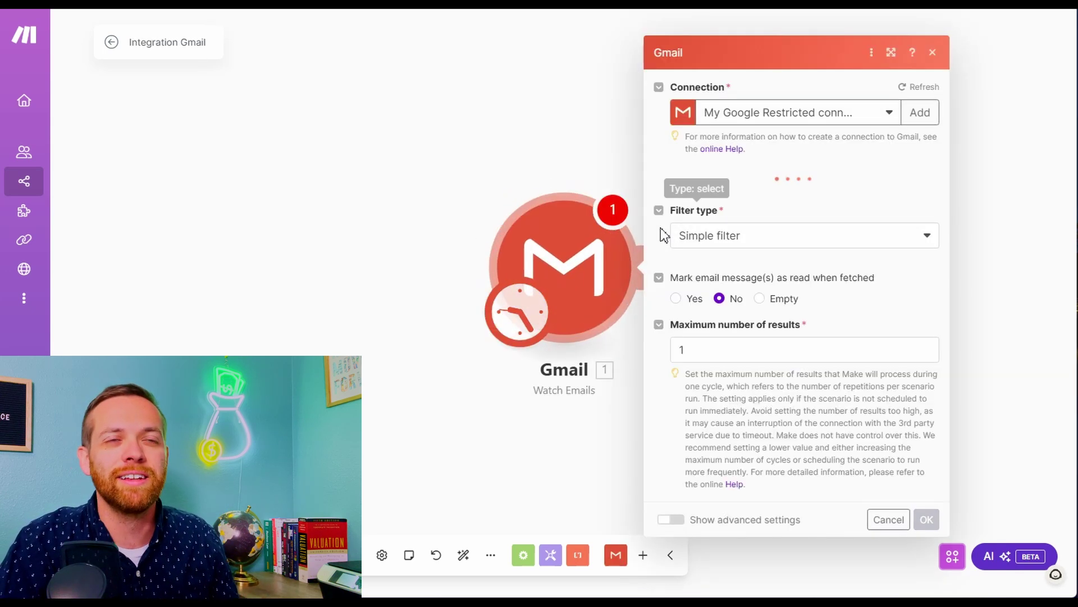
Set the filter to Gmail filter query 'subject:budget request' and save the trigger
{"action": "left_click", "coordinate": [802, 217]}
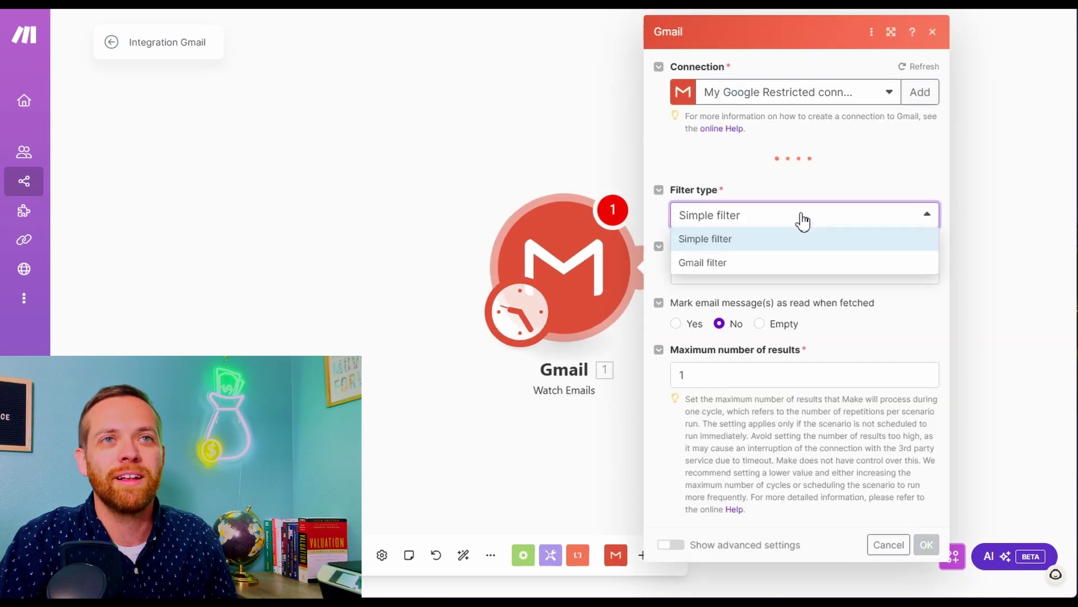
{"action": "left_click", "coordinate": [784, 279]}
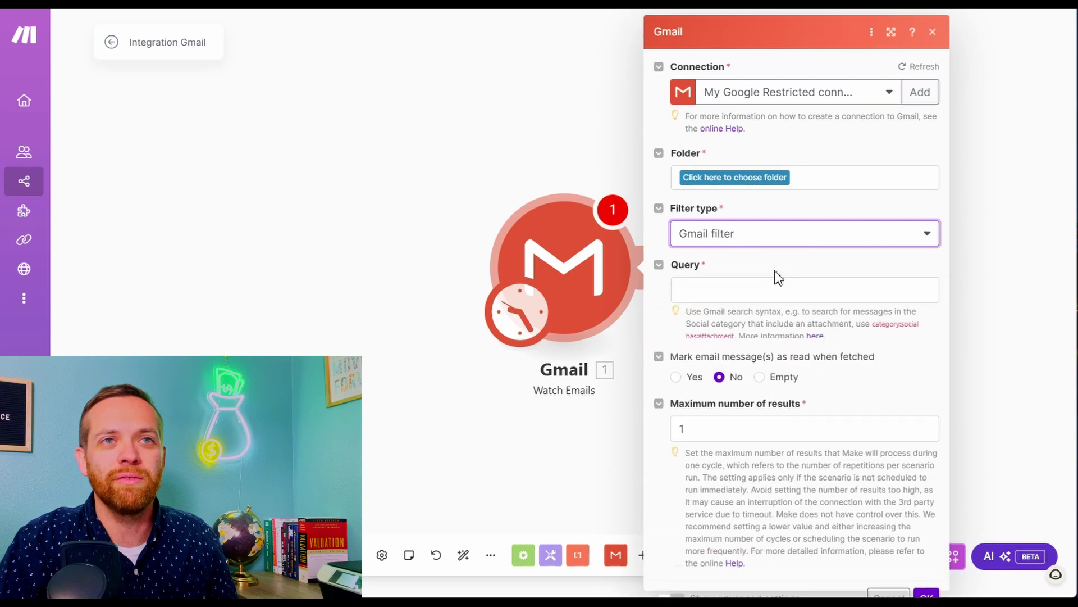
{"action": "left_click", "coordinate": [767, 287]}
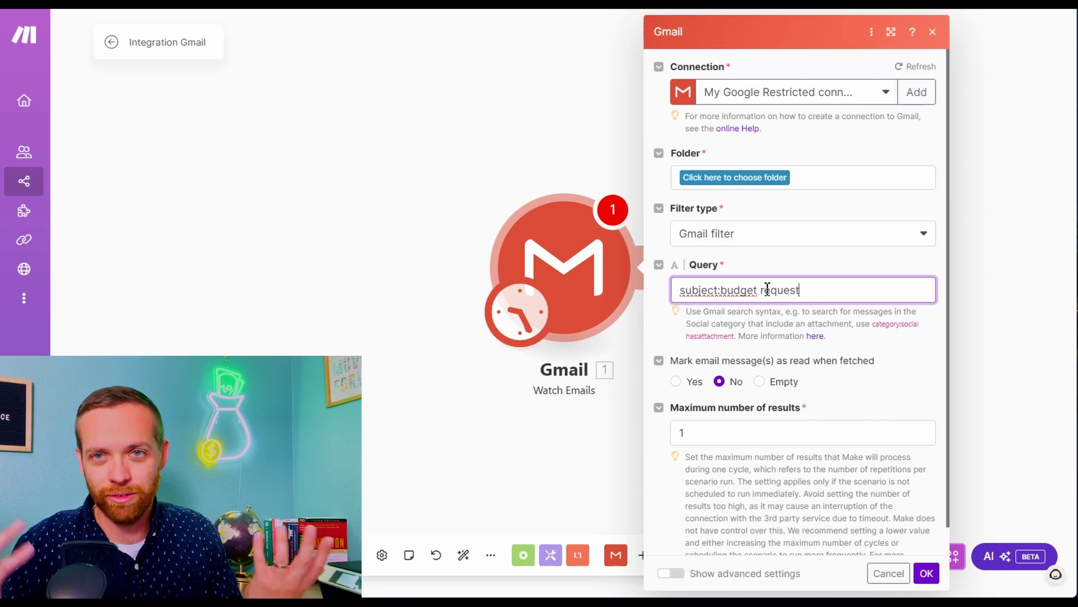
{"action": "scroll", "coordinate": [713, 365], "scroll_direction": "down", "scroll_amount": 1}
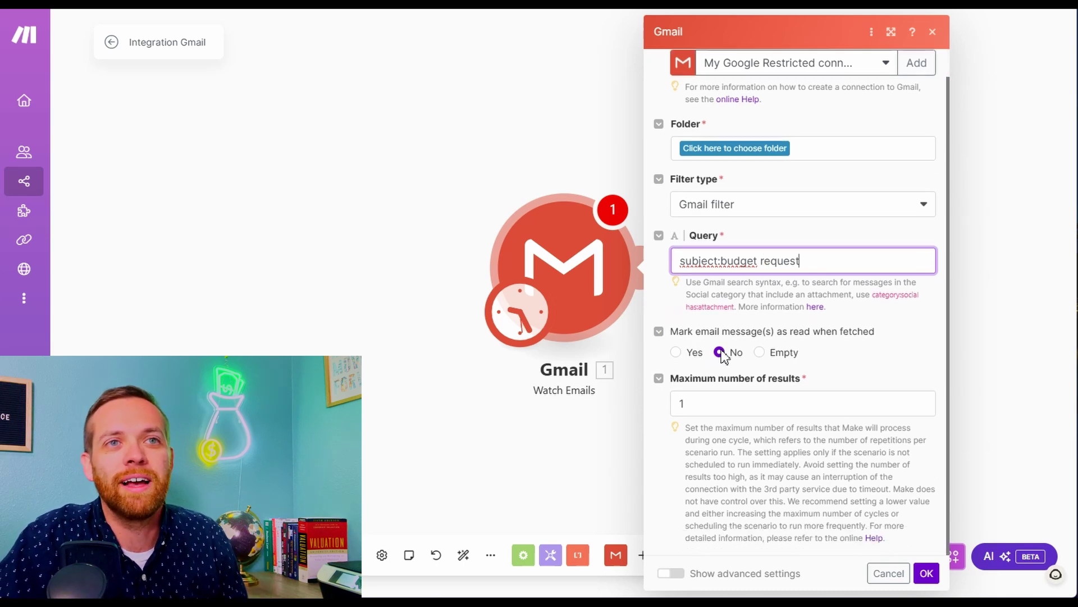
{"action": "left_click", "coordinate": [926, 573]}
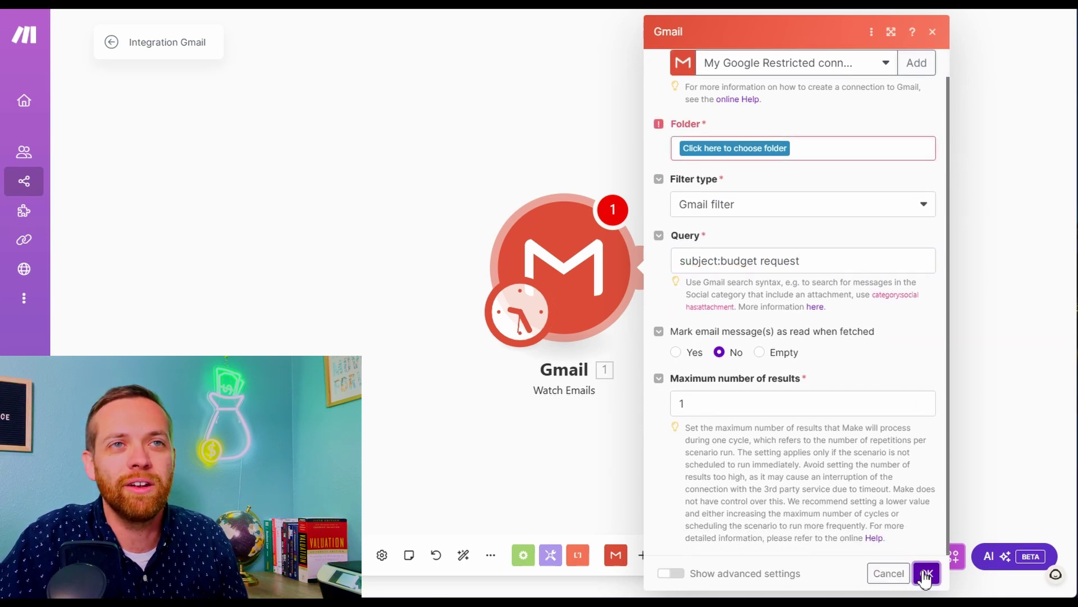
Confirm the email start point, then add Google Sheets 'Add a Row' with a new Google connection
{"action": "left_click", "coordinate": [912, 352]}
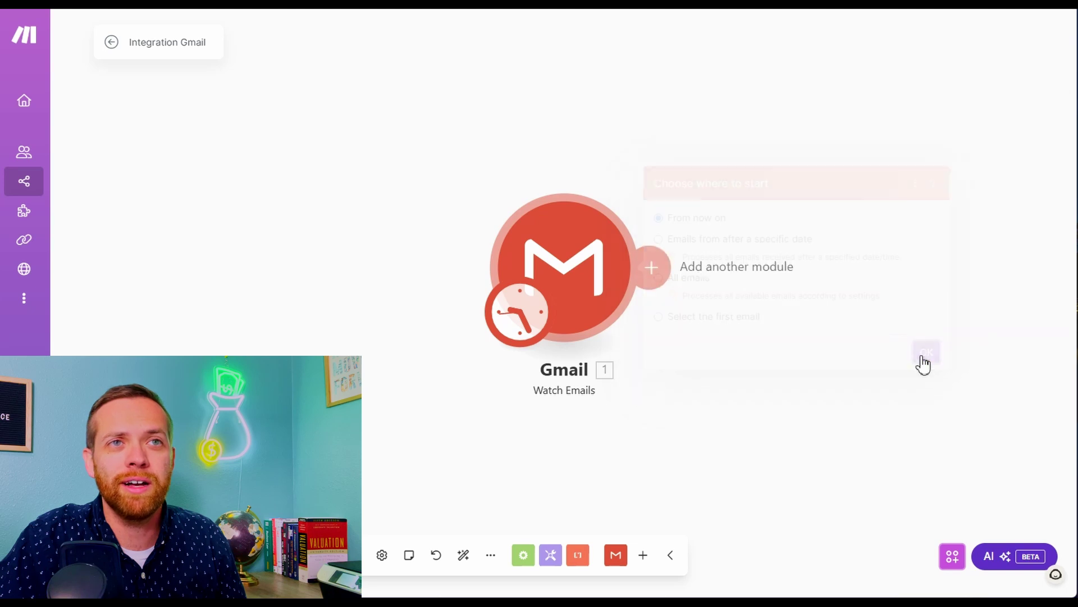
{"action": "left_click", "coordinate": [654, 265]}
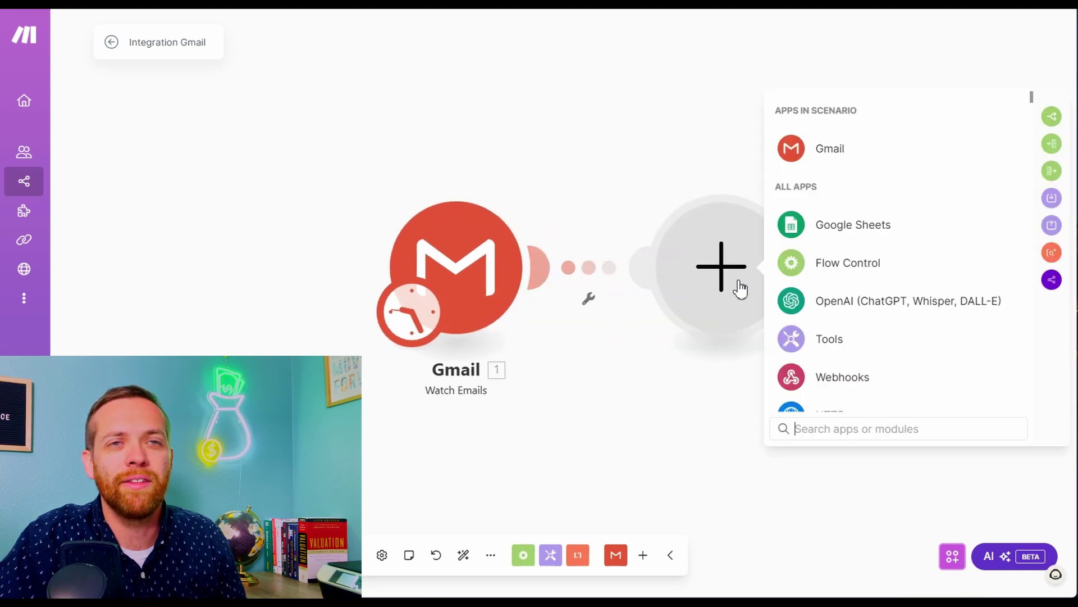
{"action": "type", "text": "google "}
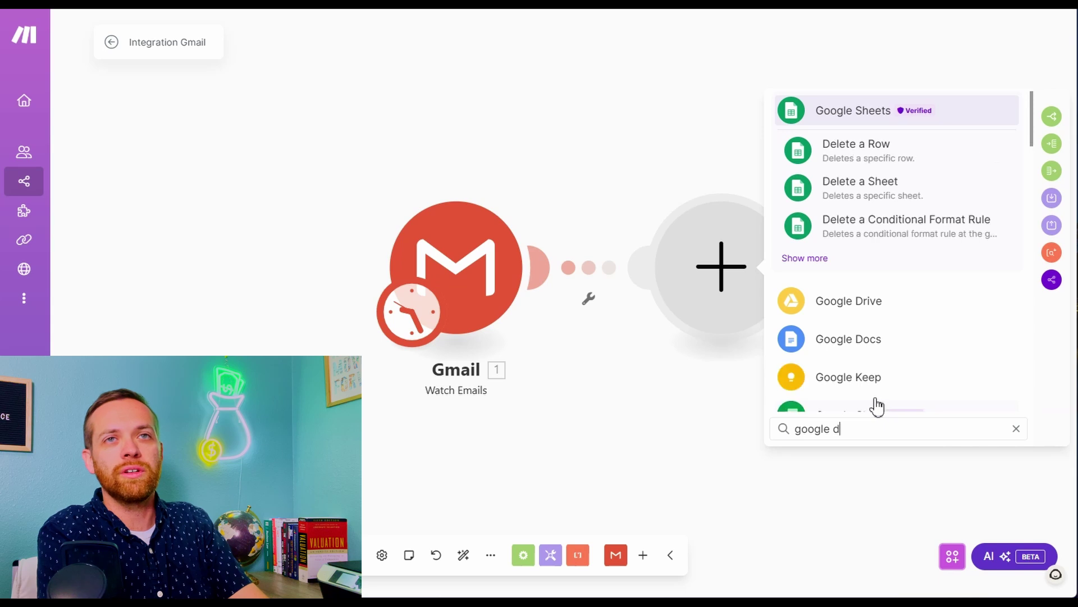
{"action": "type", "text": "s"}
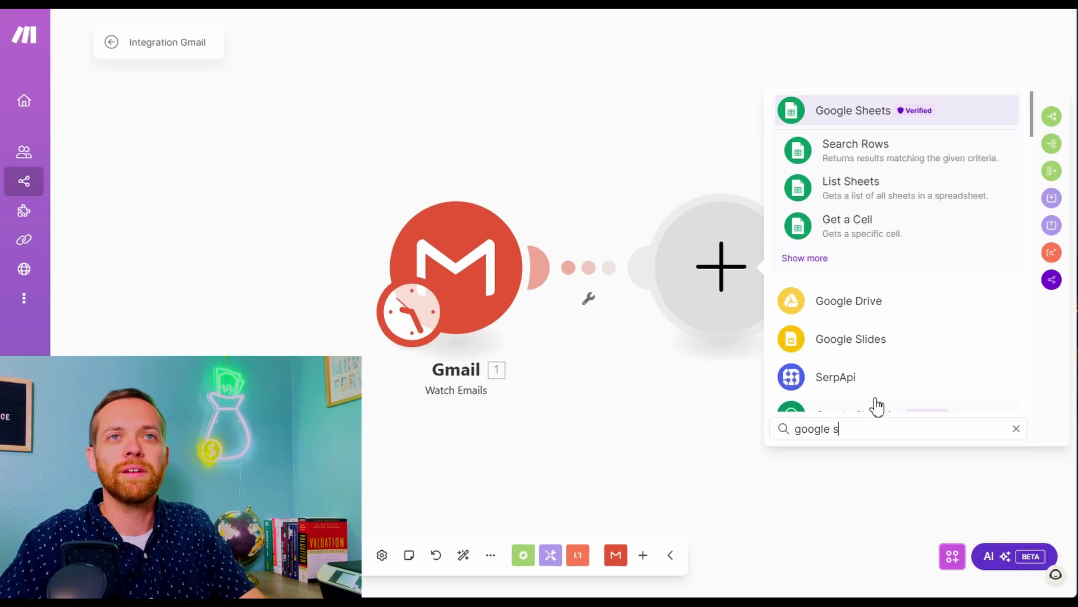
{"action": "left_click", "coordinate": [847, 113]}
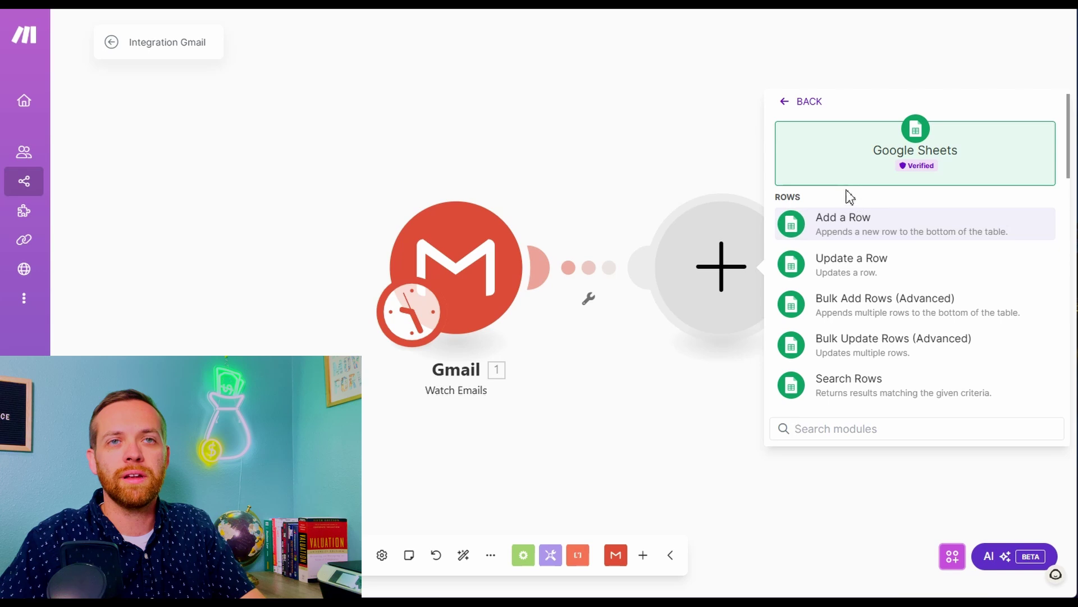
{"action": "left_click", "coordinate": [844, 225]}
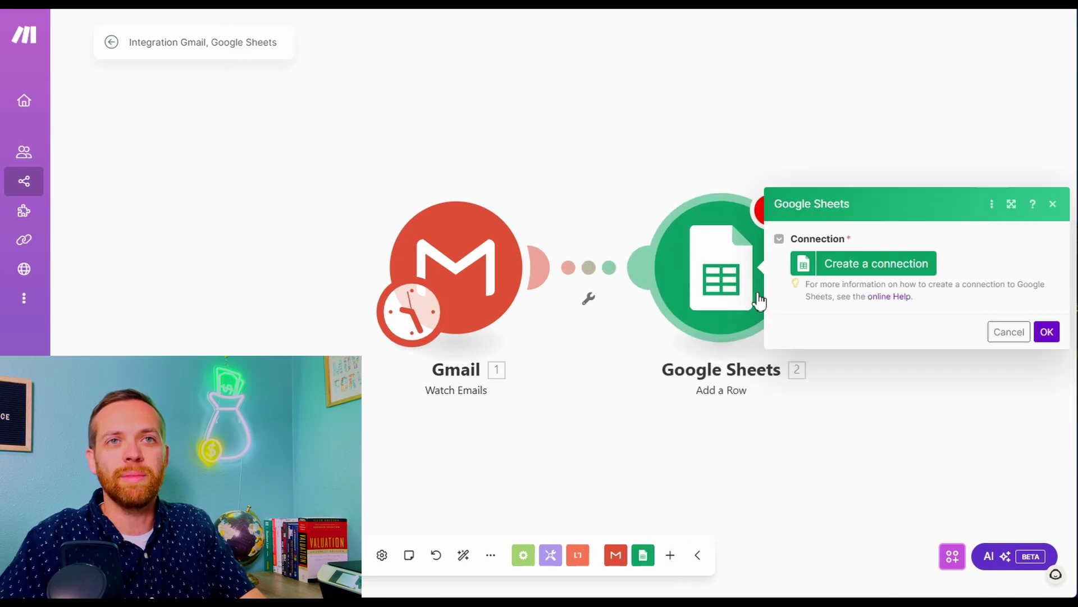
{"action": "left_click", "coordinate": [841, 262]}
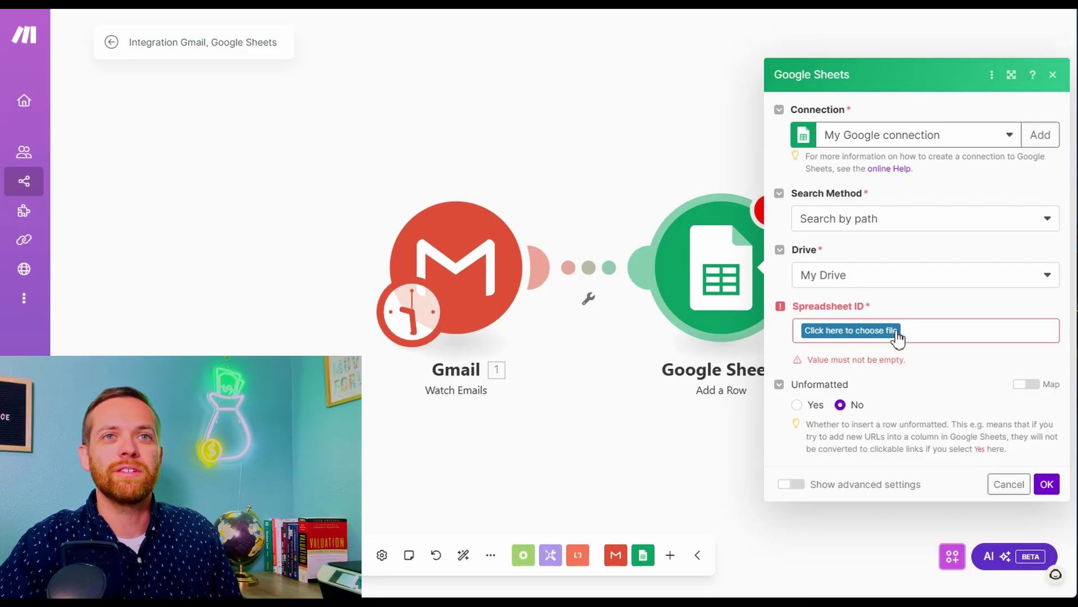
Choose the Budget Tracker spreadsheet in F9 Finance / Finance / Budget Tracking
{"action": "left_click", "coordinate": [895, 335]}
{"action": "left_click", "coordinate": [893, 396]}
{"action": "left_click", "coordinate": [932, 466]}
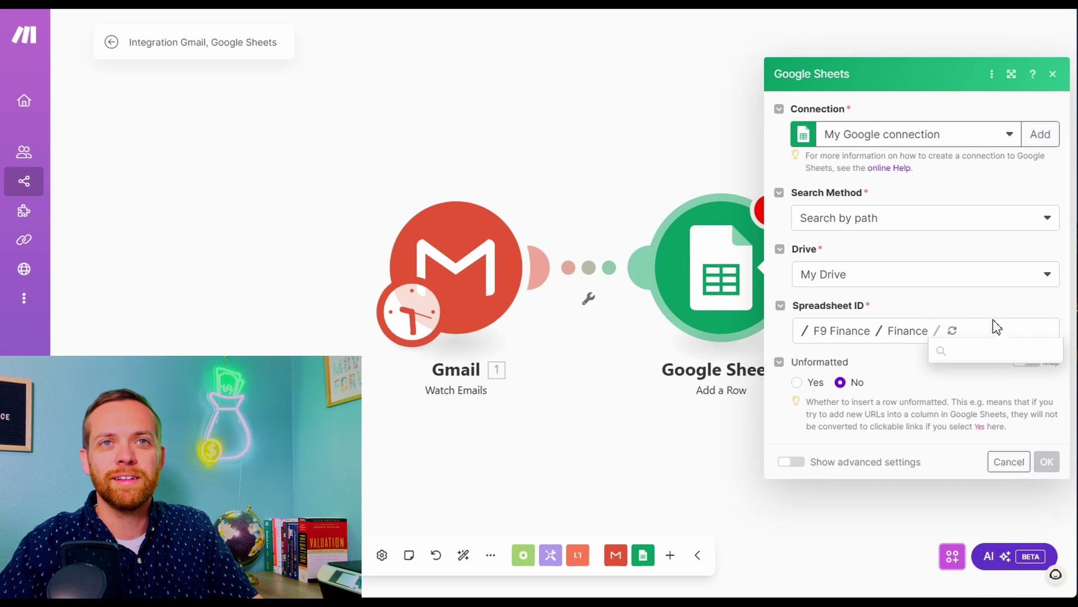
{"action": "left_click", "coordinate": [976, 351]}
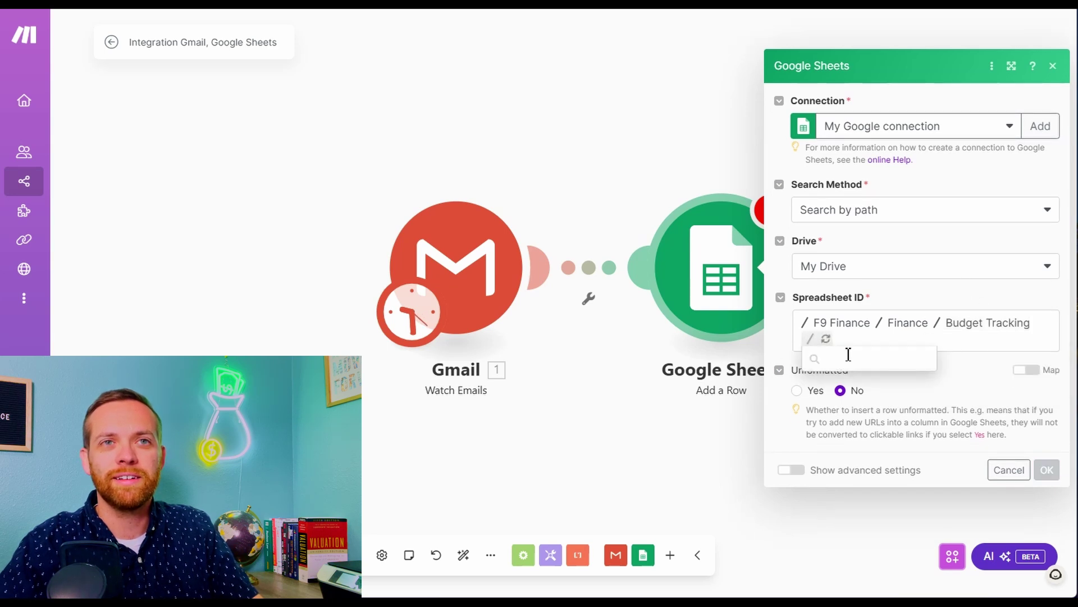
{"action": "left_click", "coordinate": [849, 359]}
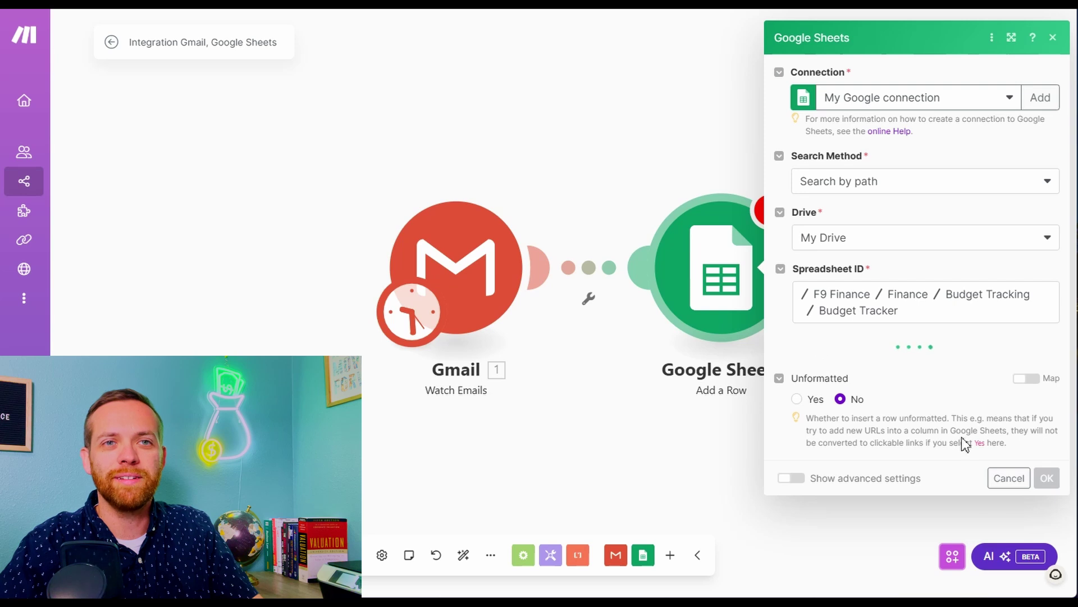
Set Sheet Name to Sheet1 and save the Add a Row step
{"action": "left_click", "coordinate": [883, 373]}
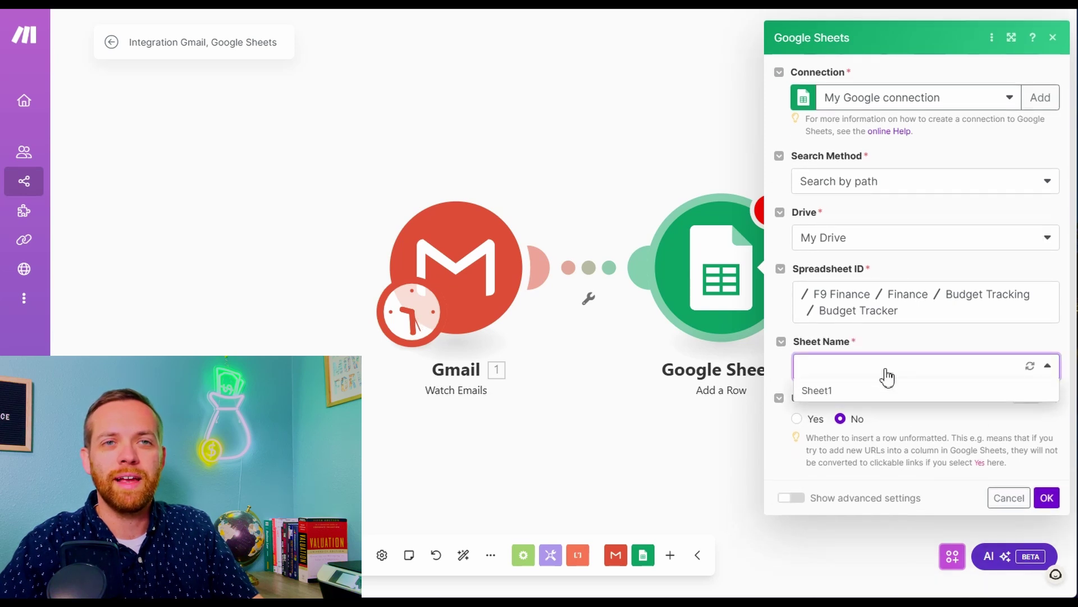
{"action": "left_click", "coordinate": [882, 396]}
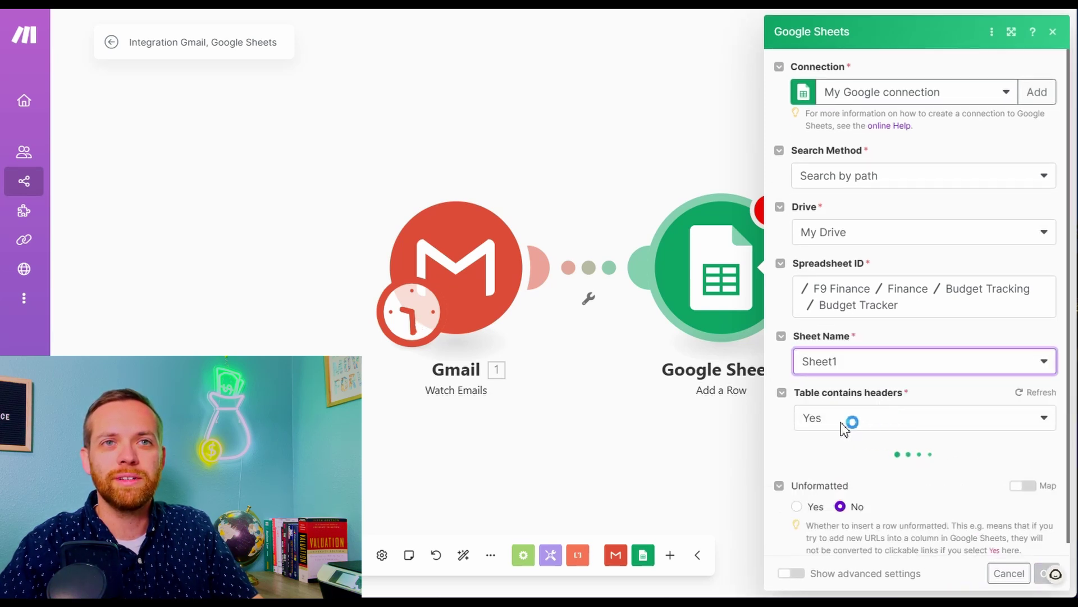
{"action": "scroll", "coordinate": [835, 419], "scroll_direction": "down", "scroll_amount": 3}
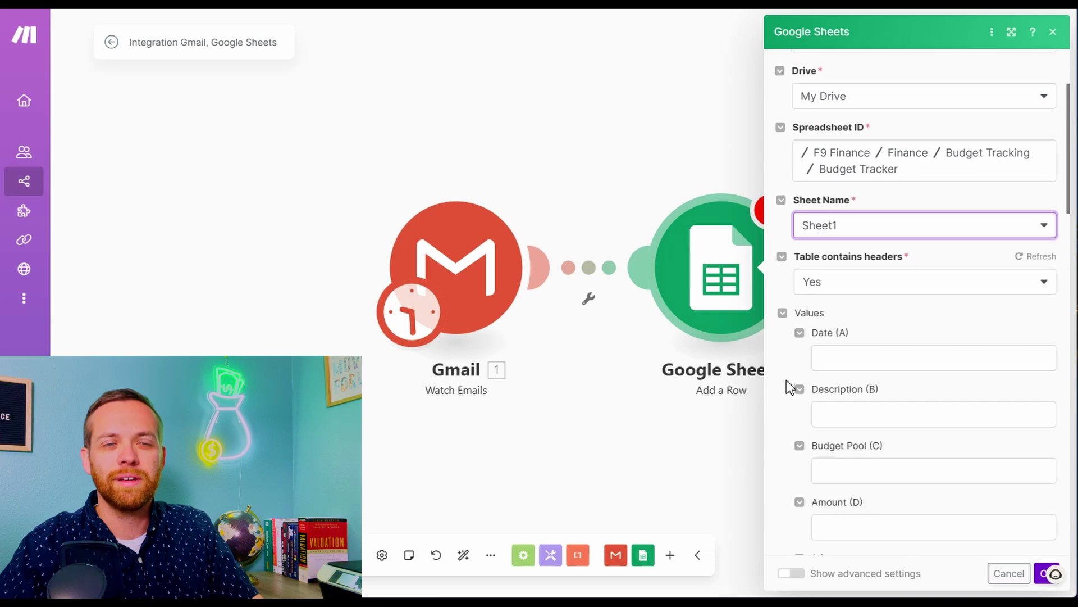
{"action": "scroll", "coordinate": [820, 286], "scroll_direction": "down", "scroll_amount": 2}
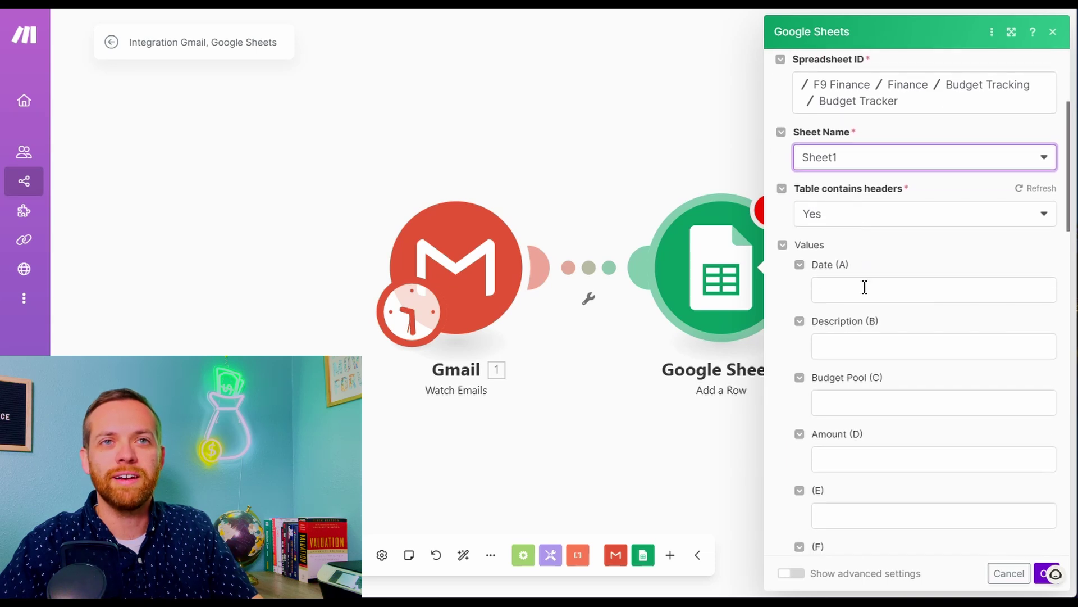
{"action": "scroll", "coordinate": [857, 297], "scroll_direction": "down", "scroll_amount": 1}
{"action": "scroll", "coordinate": [852, 301], "scroll_direction": "down", "scroll_amount": 5}
{"action": "scroll", "coordinate": [850, 301], "scroll_direction": "up", "scroll_amount": 6}
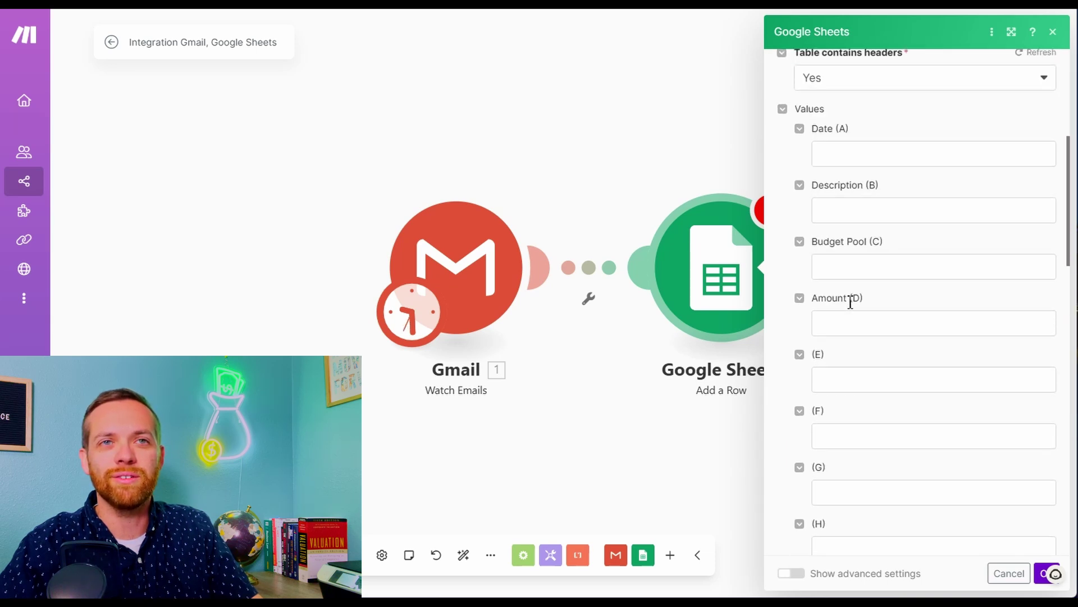
{"action": "scroll", "coordinate": [924, 450], "scroll_direction": "down", "scroll_amount": 8}
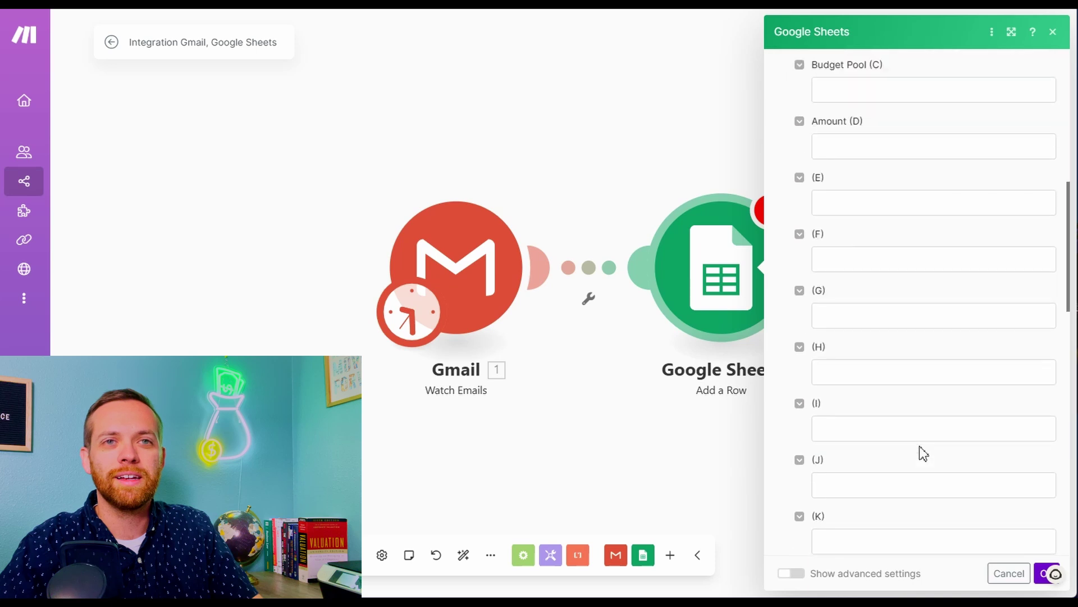
{"action": "left_click", "coordinate": [1036, 573]}
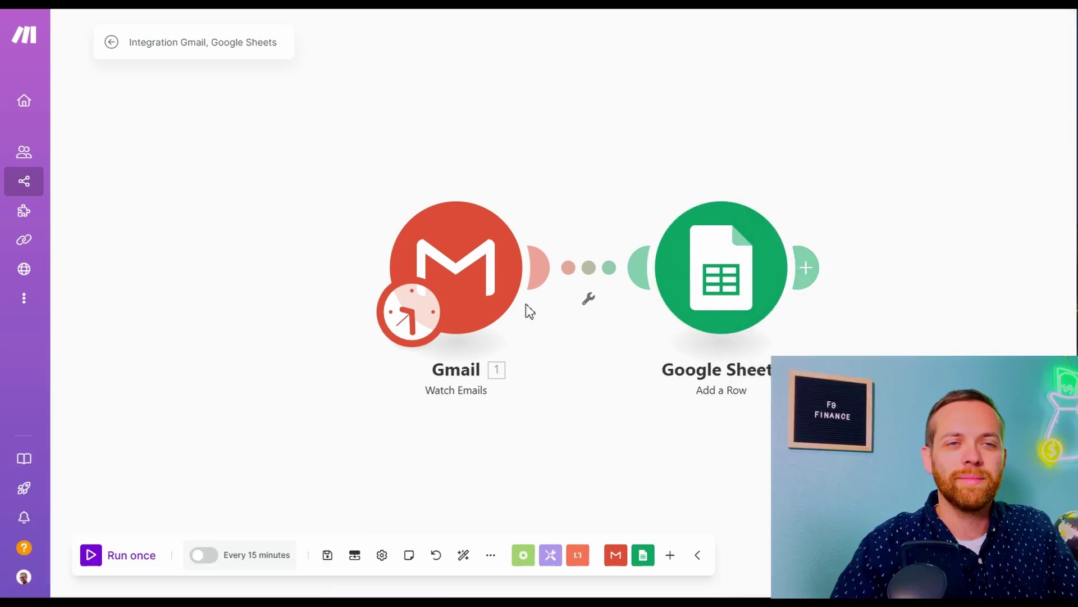
Test-run the Gmail-to-Sheets scenario once, schedule it every 15 minutes, and return to the organization dashboard
{"action": "left_click", "coordinate": [120, 556]}
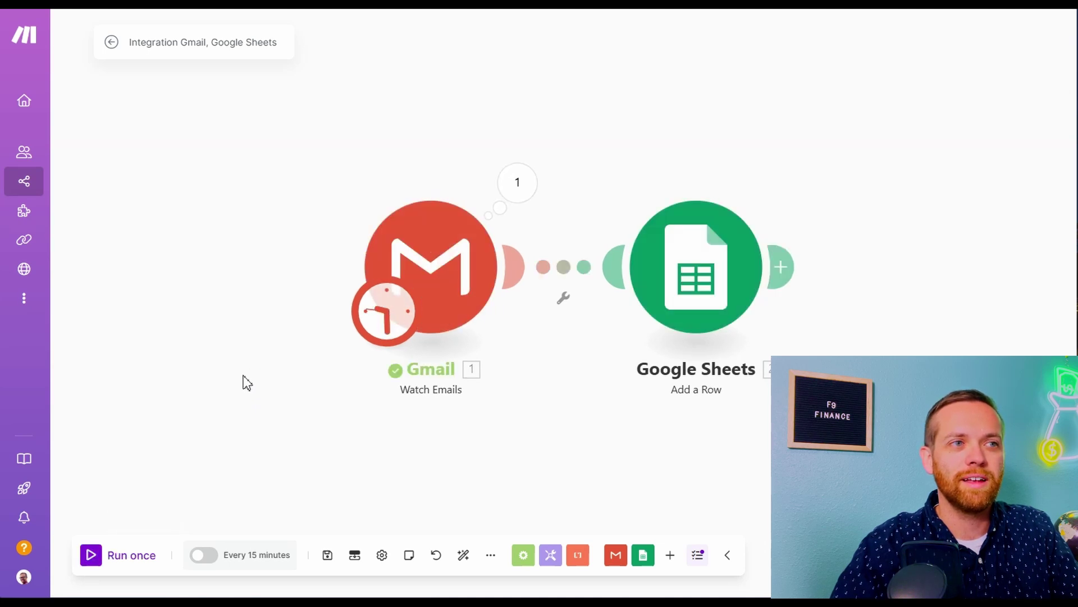
{"action": "mouse_move", "coordinate": [36, 168]}
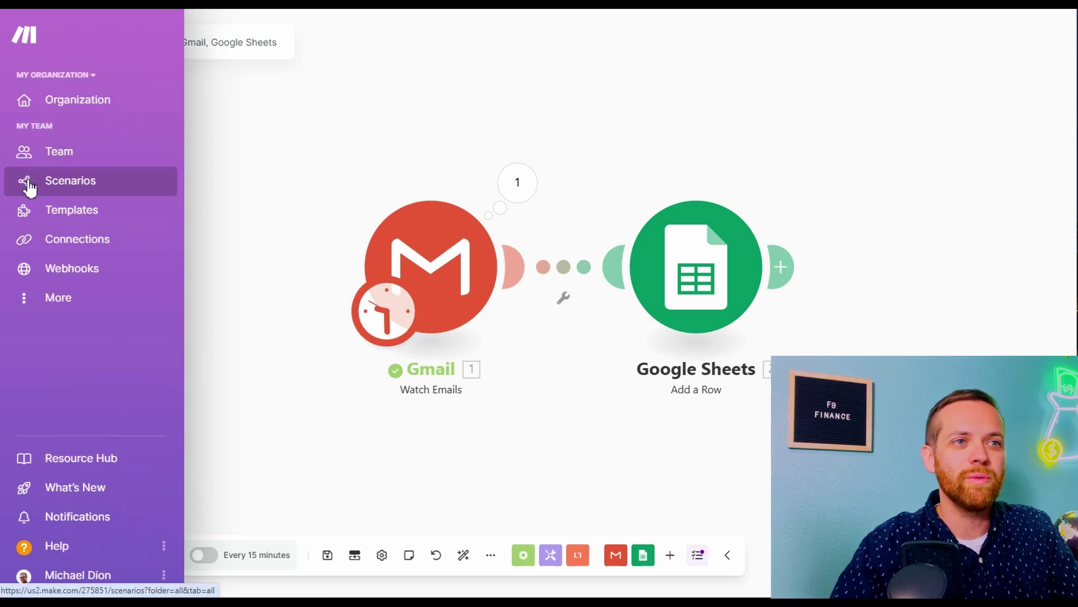
{"action": "left_click", "coordinate": [198, 557]}
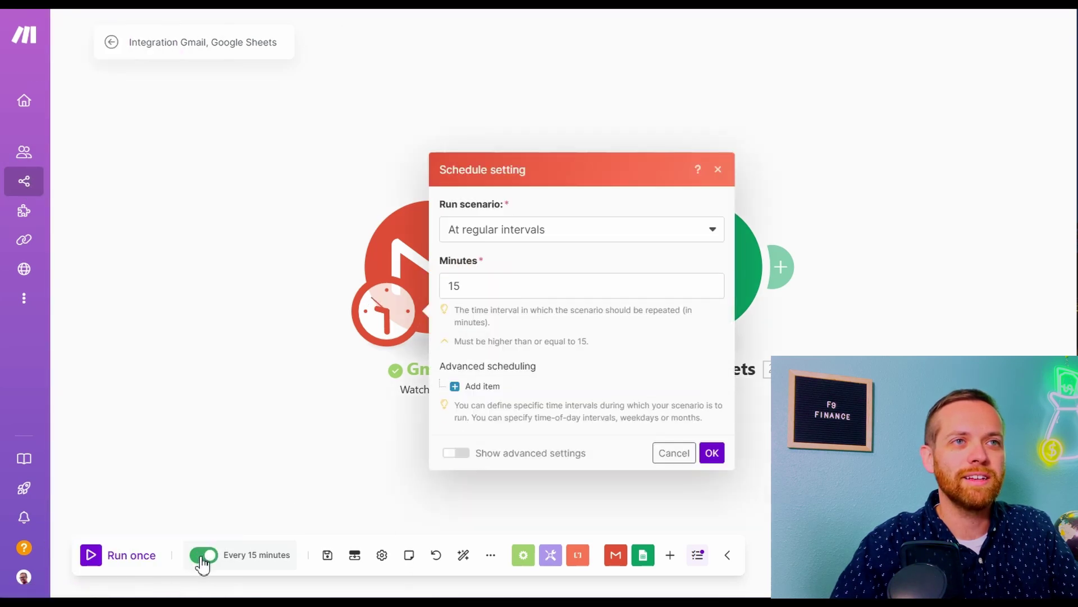
{"action": "left_click", "coordinate": [713, 455]}
{"action": "left_click", "coordinate": [25, 100]}
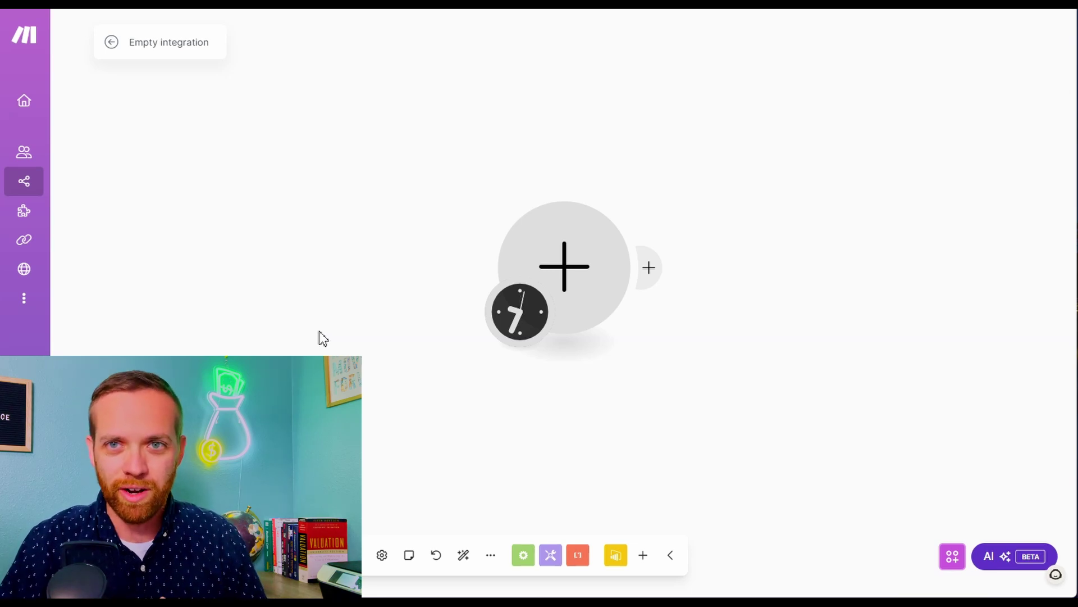
Start the scenario with a Google Drive Watch Files in a Folder trigger
{"action": "left_click", "coordinate": [564, 266]}
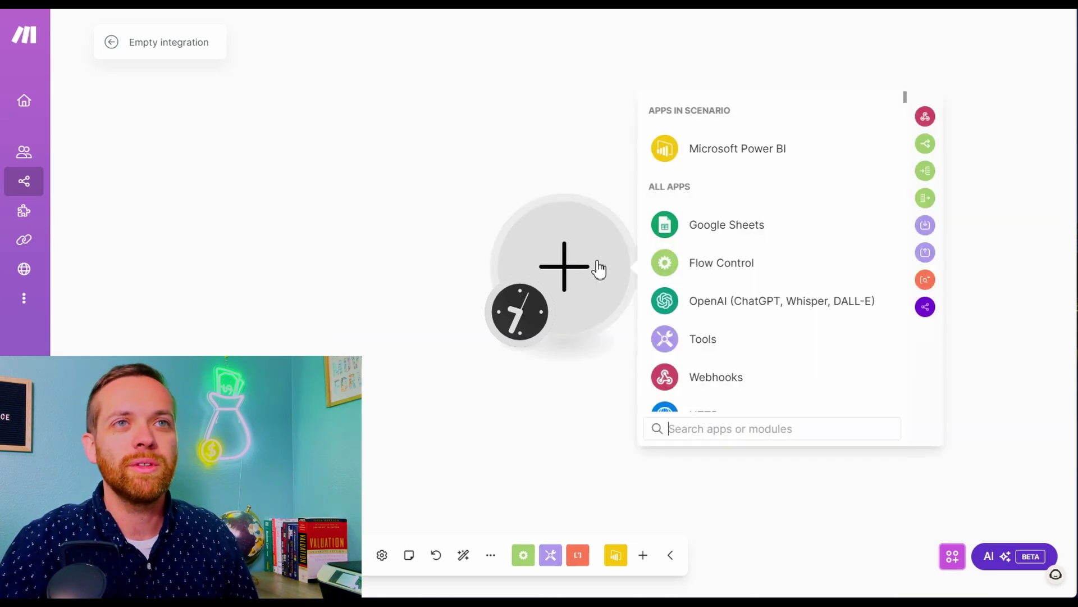
{"action": "scroll", "coordinate": [719, 348], "scroll_direction": "down", "scroll_amount": 2}
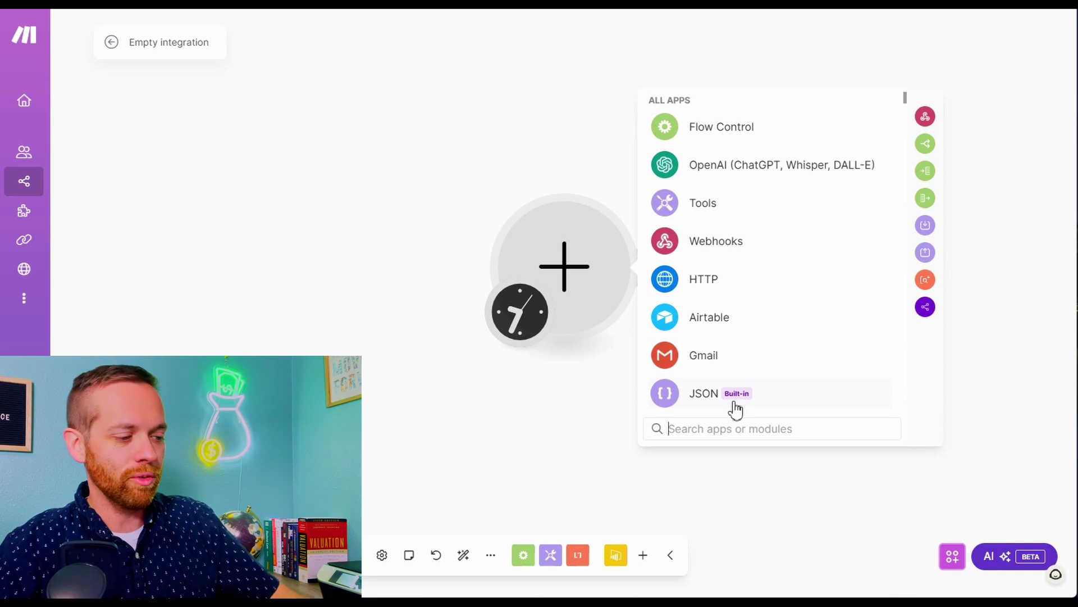
{"action": "type", "text": "goo"}
{"action": "left_click", "coordinate": [733, 302]}
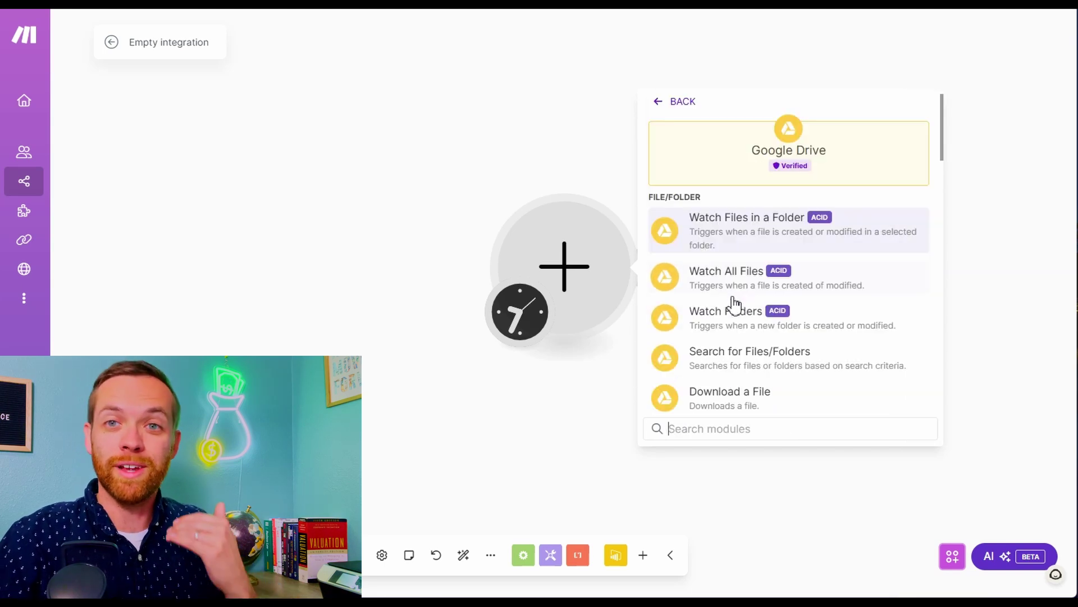
{"action": "left_click", "coordinate": [733, 237]}
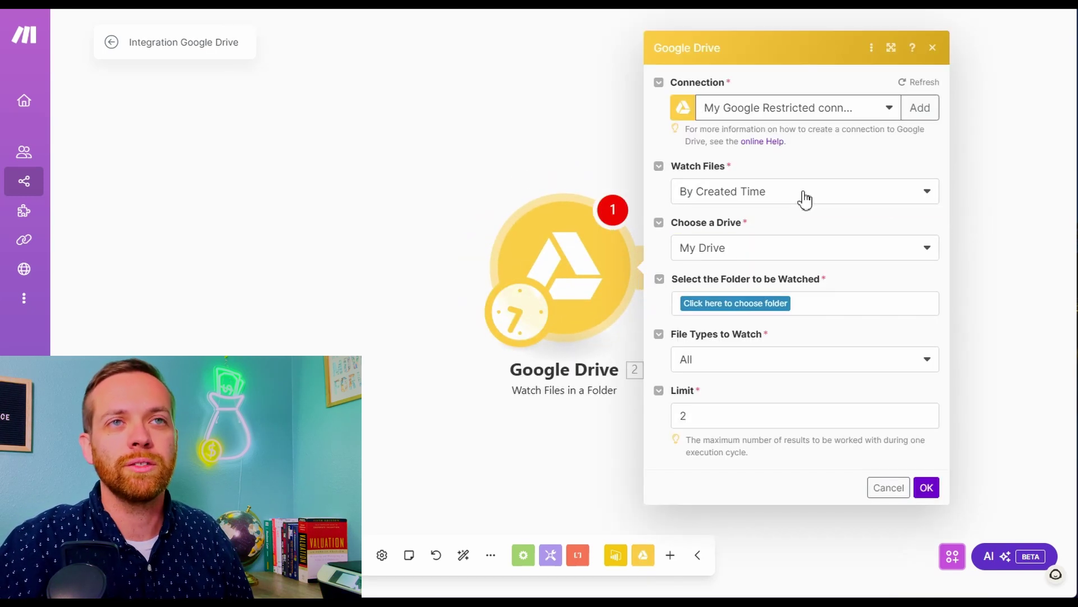
Point the trigger at the F9 Finance / Finance / Reports folder, watching from now on
{"action": "left_click", "coordinate": [757, 309]}
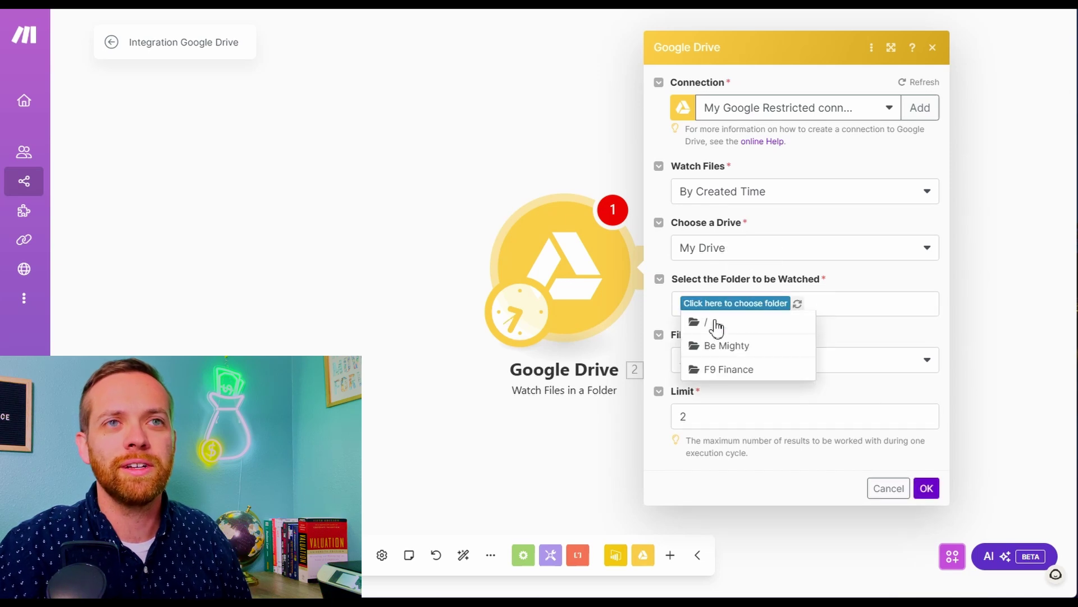
{"action": "left_click", "coordinate": [724, 370]}
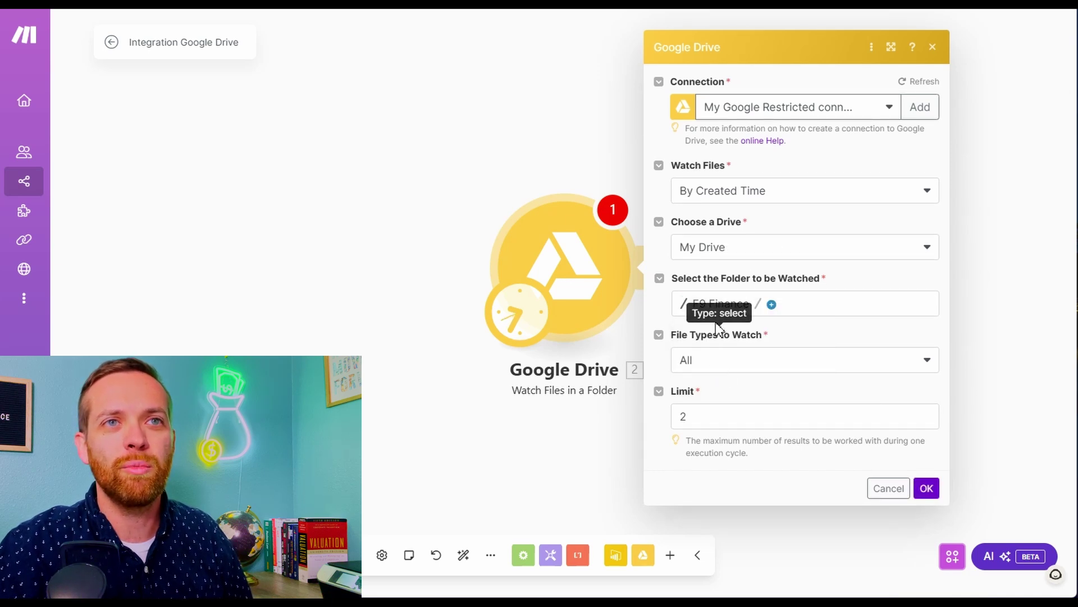
{"action": "left_click", "coordinate": [772, 304]}
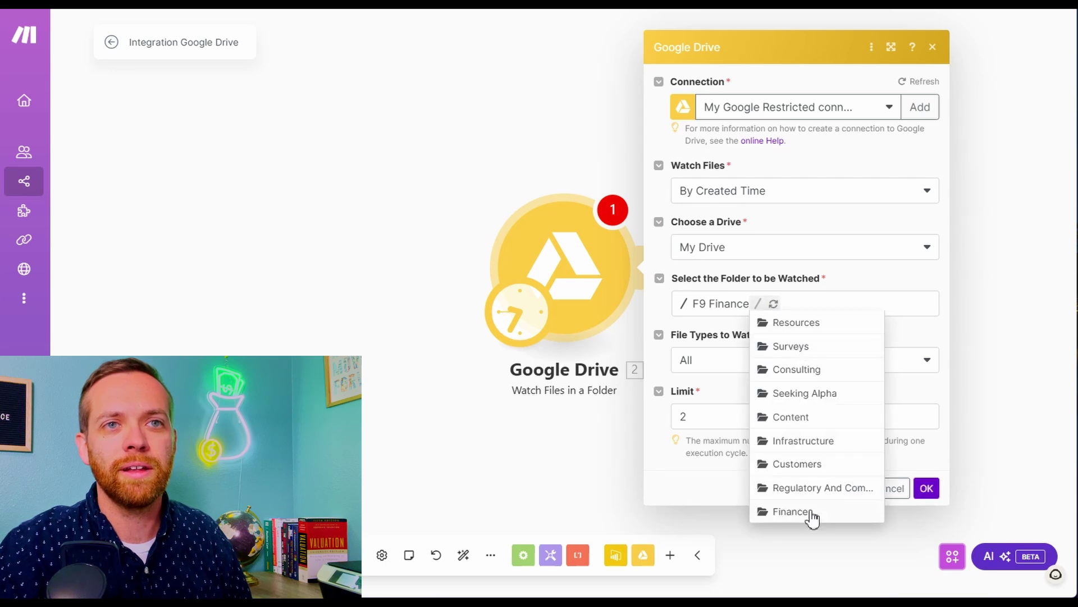
{"action": "left_click", "coordinate": [812, 513]}
{"action": "left_click", "coordinate": [831, 305]}
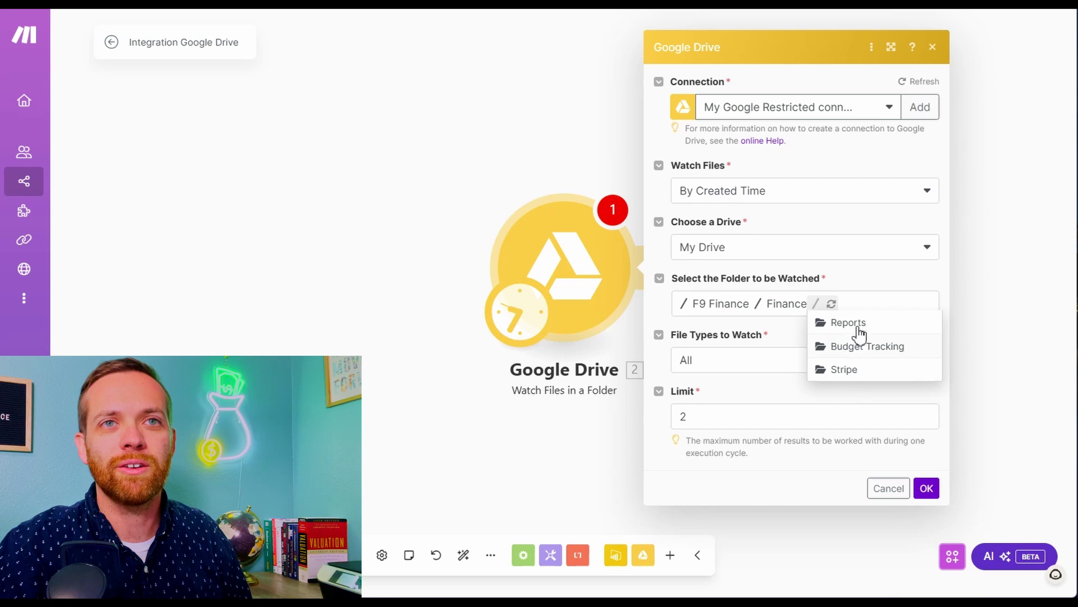
{"action": "left_click", "coordinate": [859, 332]}
{"action": "left_click", "coordinate": [926, 488]}
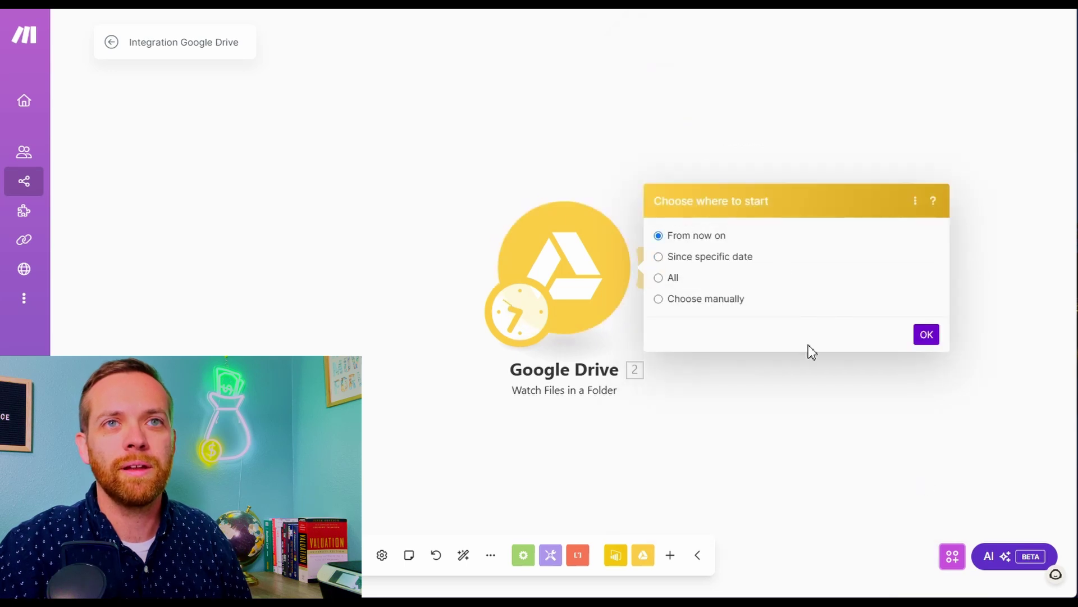
{"action": "left_click", "coordinate": [927, 334]}
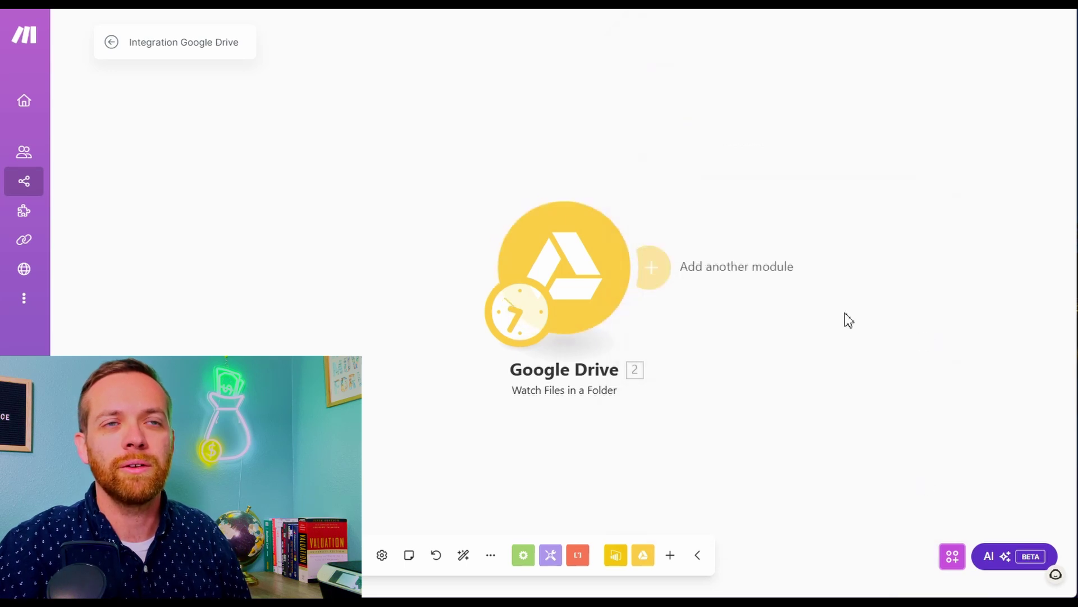
Add a Gmail Send an Email step after the Google Drive trigger
{"action": "left_click", "coordinate": [660, 270]}
{"action": "left_click", "coordinate": [856, 424]}
{"action": "type", "text": "g"}
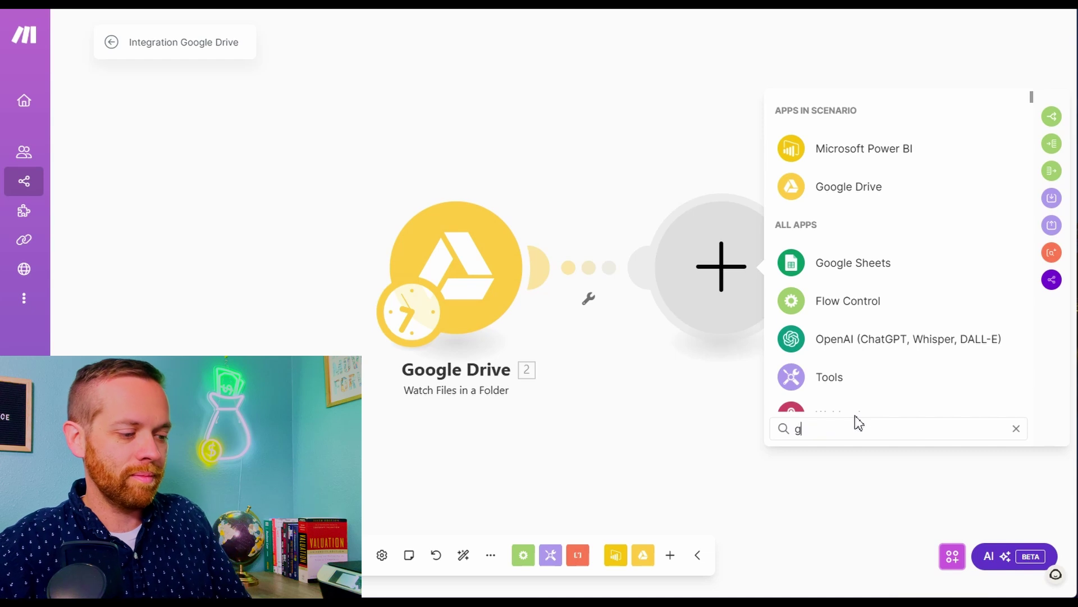
{"action": "type", "text": "m"}
{"action": "left_click", "coordinate": [807, 307]}
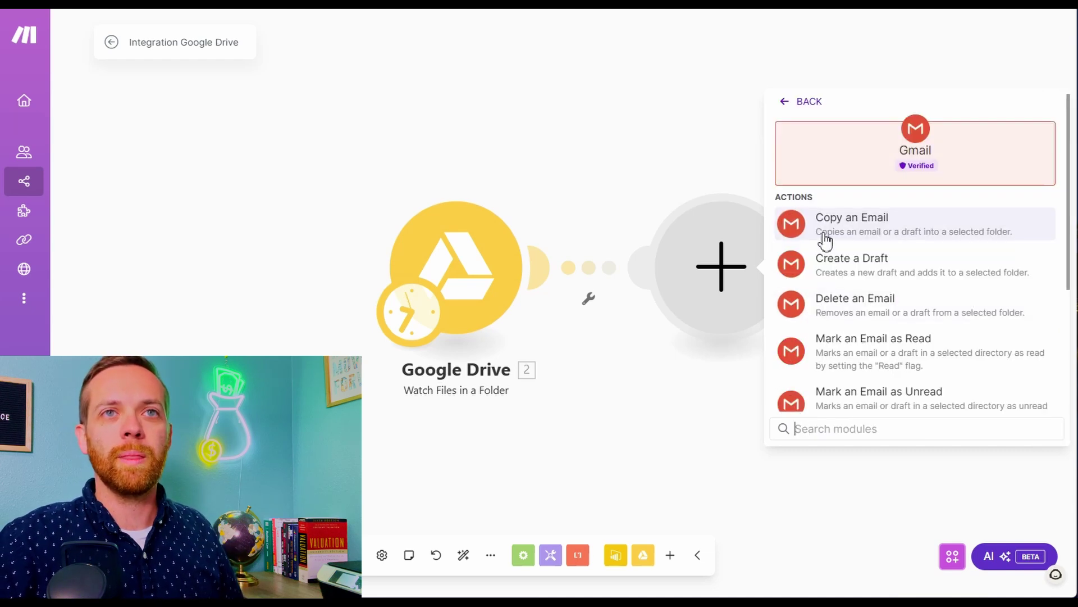
{"action": "scroll", "coordinate": [841, 251], "scroll_direction": "down", "scroll_amount": 3}
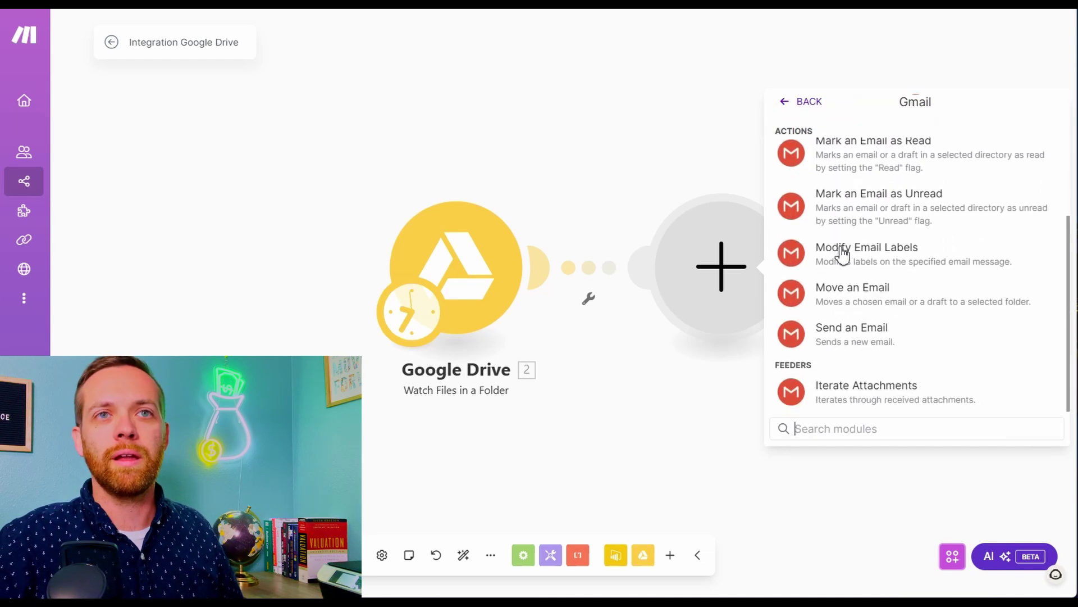
{"action": "left_click", "coordinate": [856, 335]}
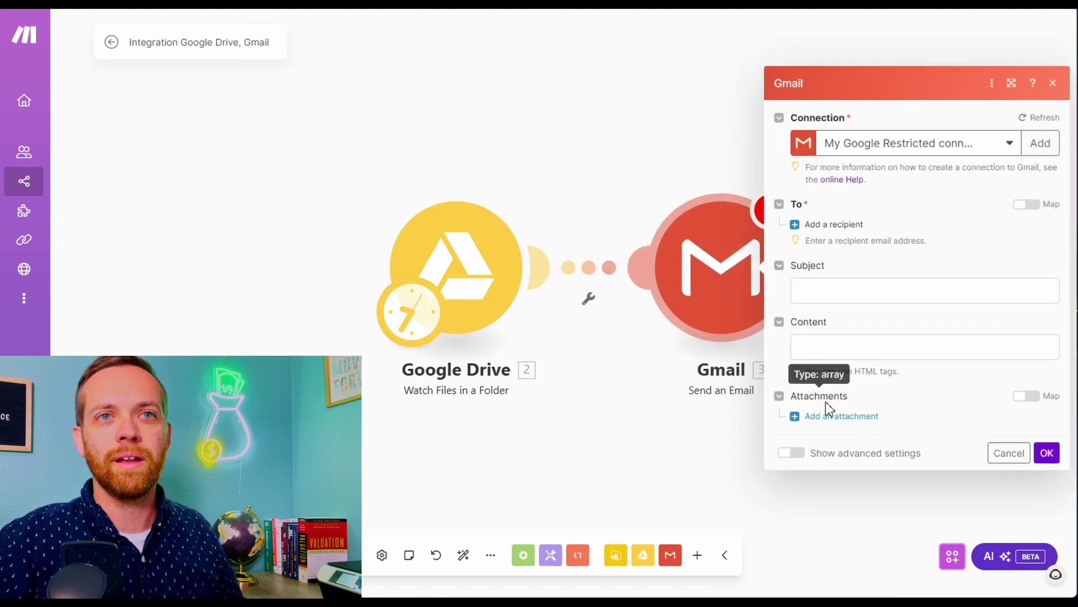
Map the email's attachments to the Google Drive File ID
{"action": "left_click", "coordinate": [827, 416]}
{"action": "scroll", "coordinate": [829, 419], "scroll_direction": "down", "scroll_amount": 3}
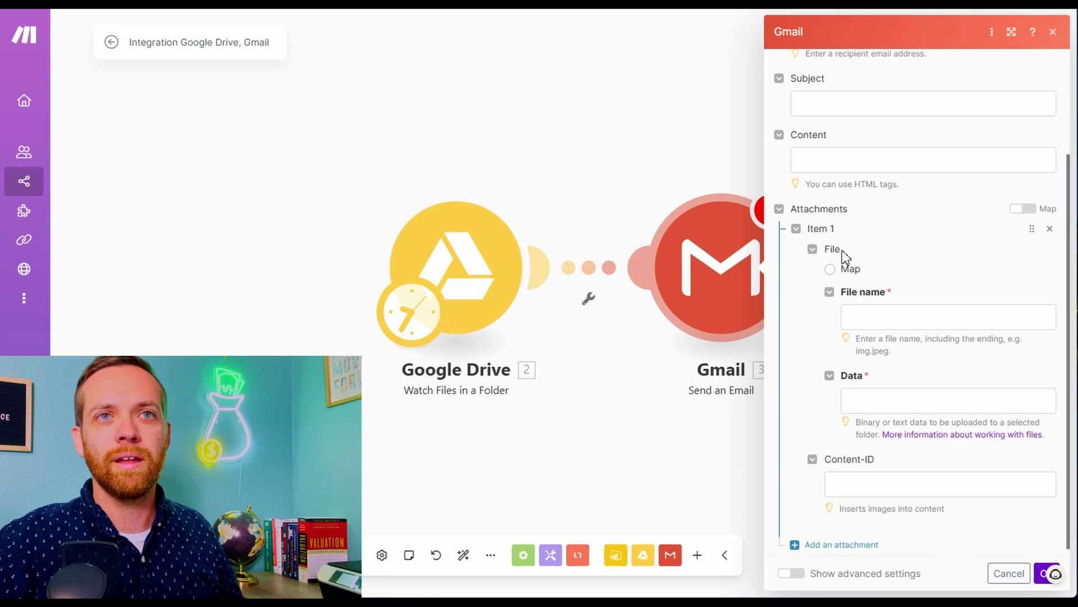
{"action": "left_click", "coordinate": [831, 269]}
{"action": "scroll", "coordinate": [826, 291], "scroll_direction": "down", "scroll_amount": 1}
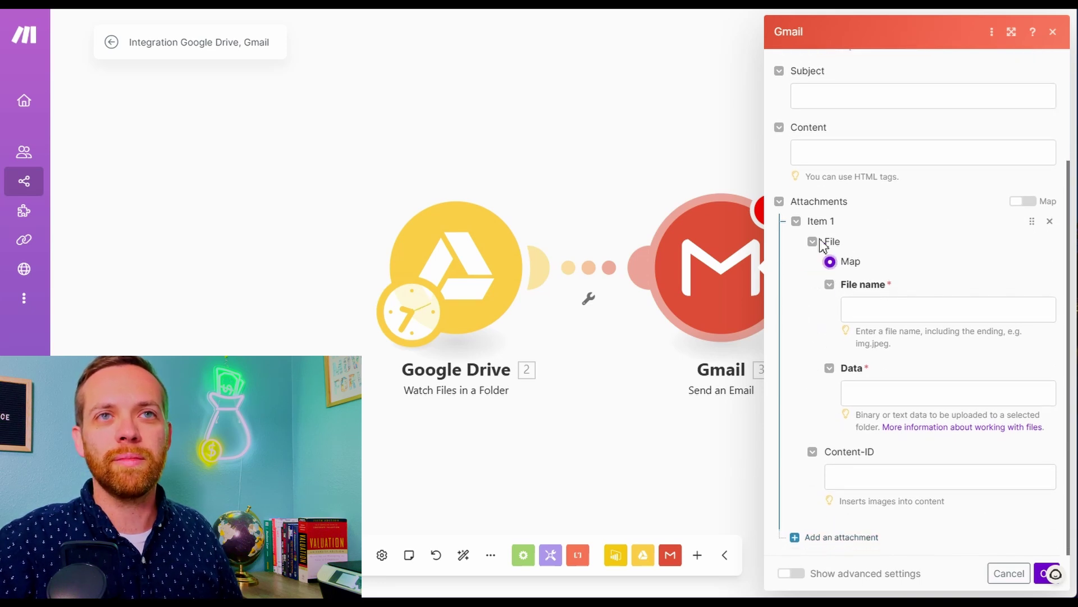
{"action": "left_click", "coordinate": [1027, 202]}
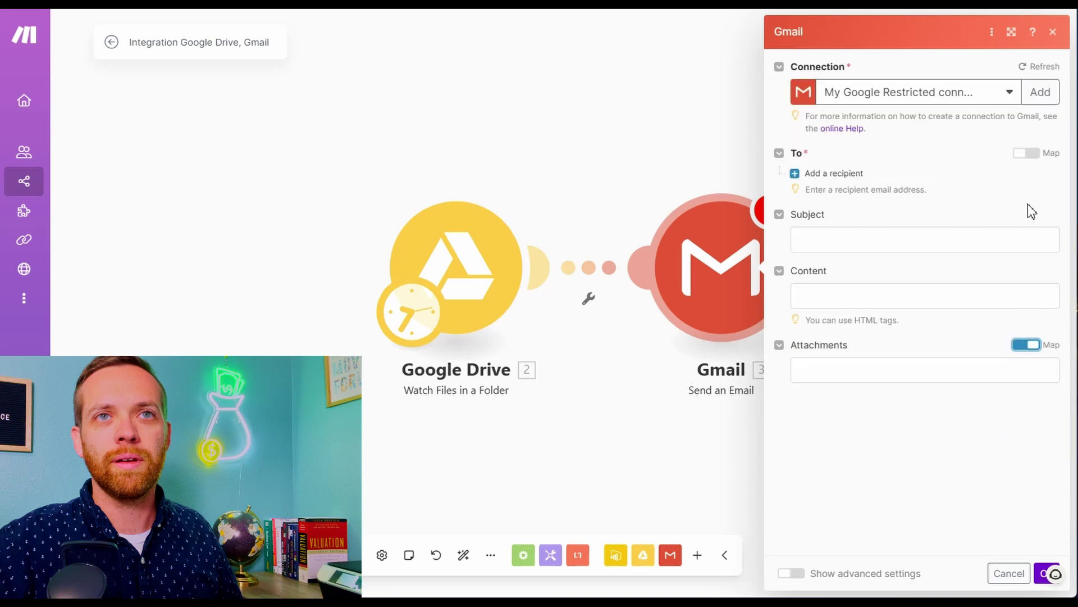
{"action": "left_click", "coordinate": [820, 366]}
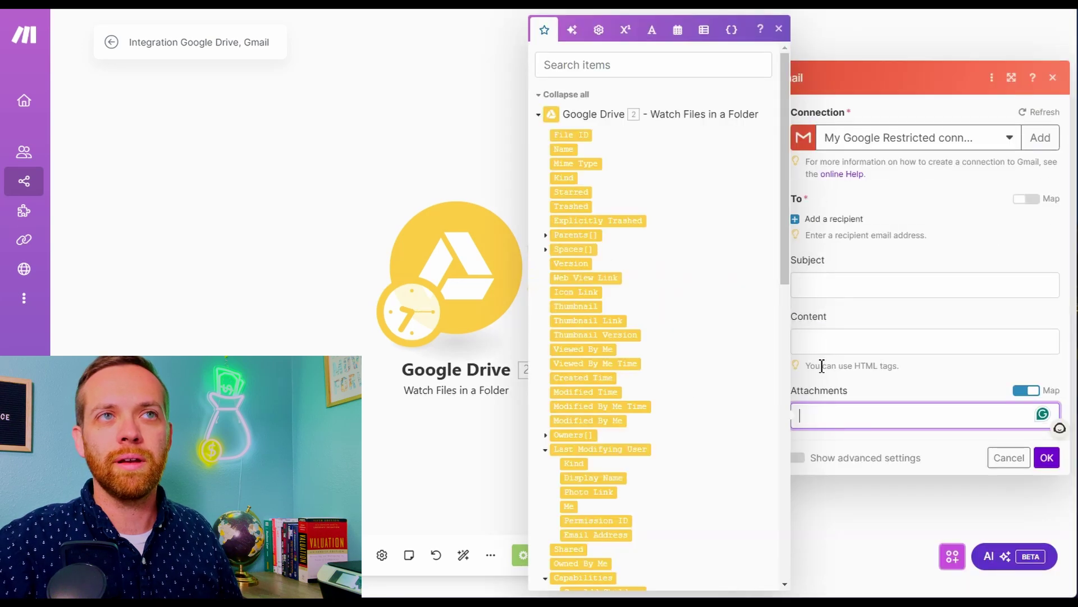
{"action": "scroll", "coordinate": [609, 320], "scroll_direction": "down", "scroll_amount": 8}
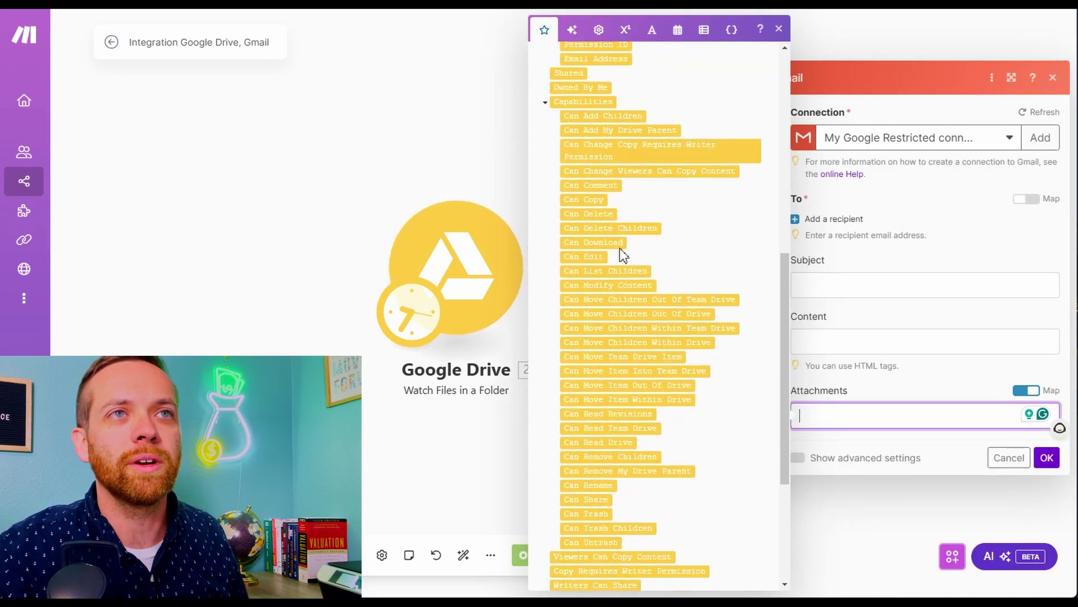
{"action": "scroll", "coordinate": [613, 195], "scroll_direction": "up", "scroll_amount": 7}
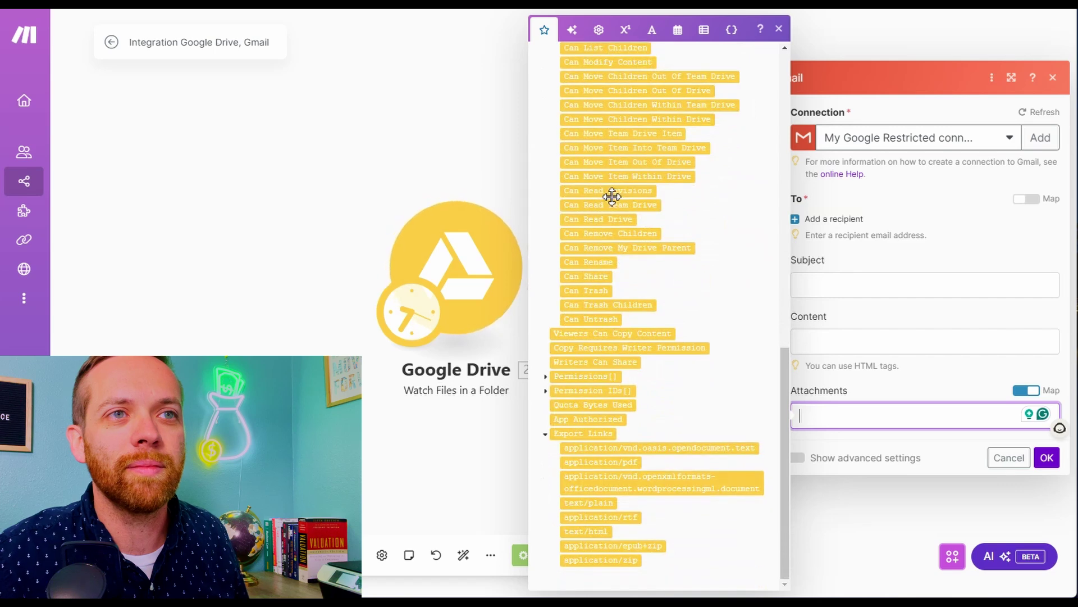
{"action": "scroll", "coordinate": [638, 243], "scroll_direction": "up", "scroll_amount": 1}
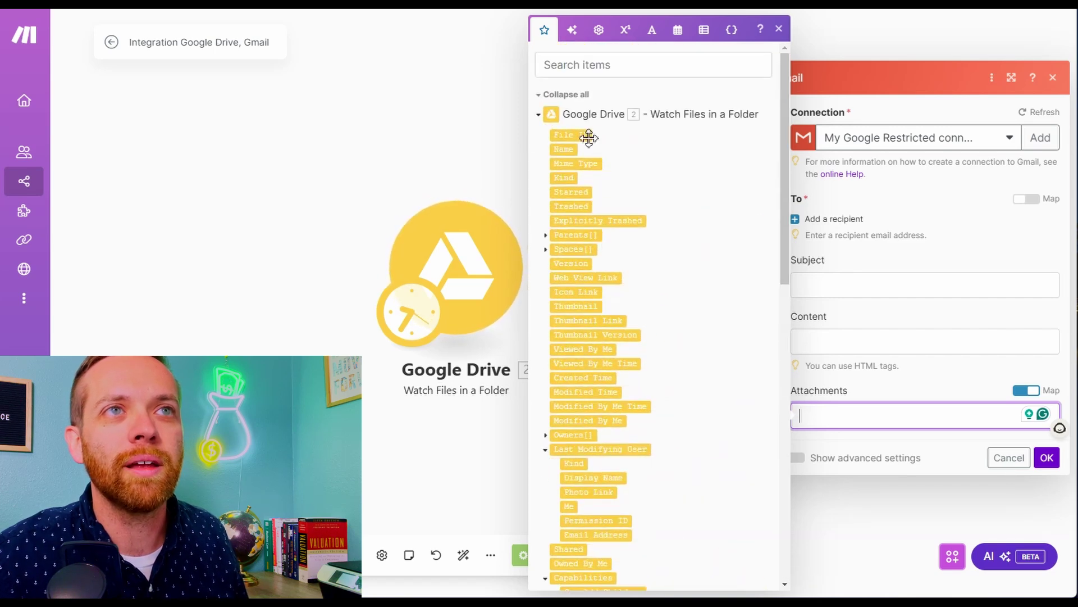
{"action": "left_click", "coordinate": [571, 135]}
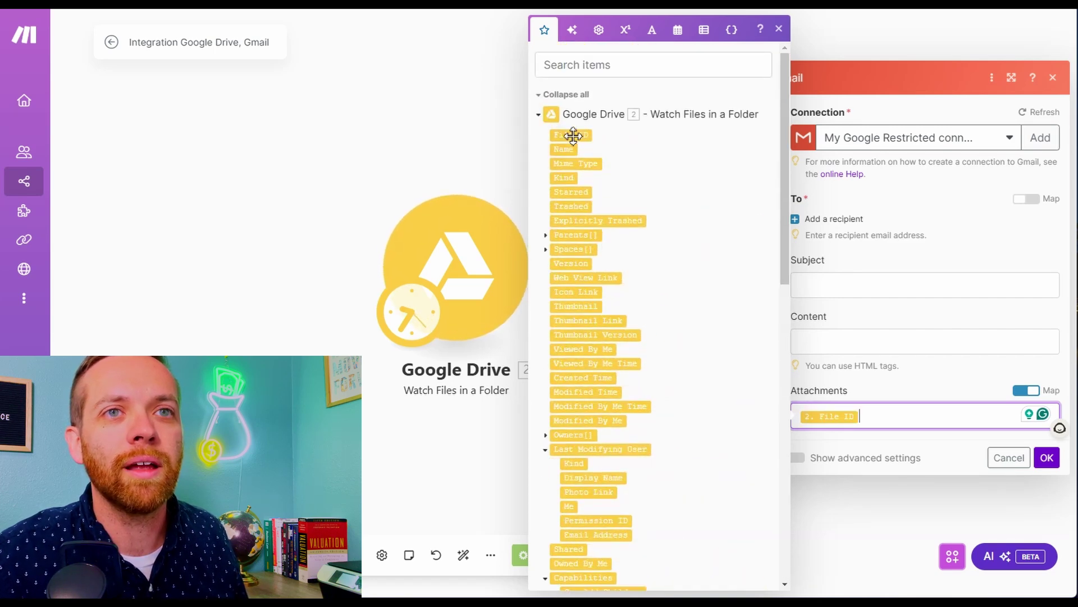
Set subject 'Weekly Profit And Loss Report', a short body and the recipient's e-mail, then confirm
{"action": "left_click", "coordinate": [848, 275]}
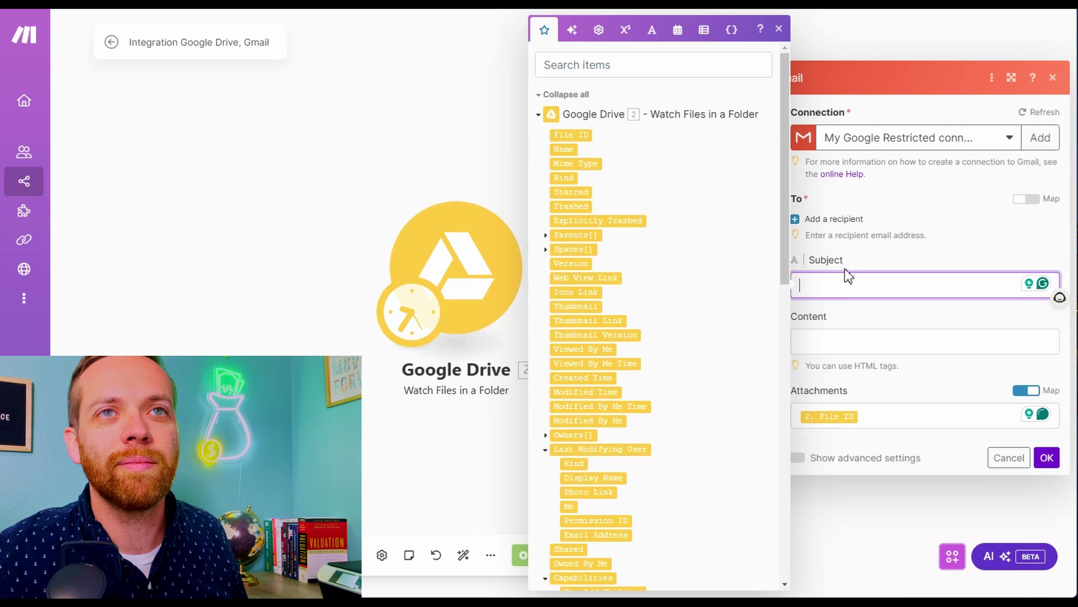
{"action": "type", "text": "W"}
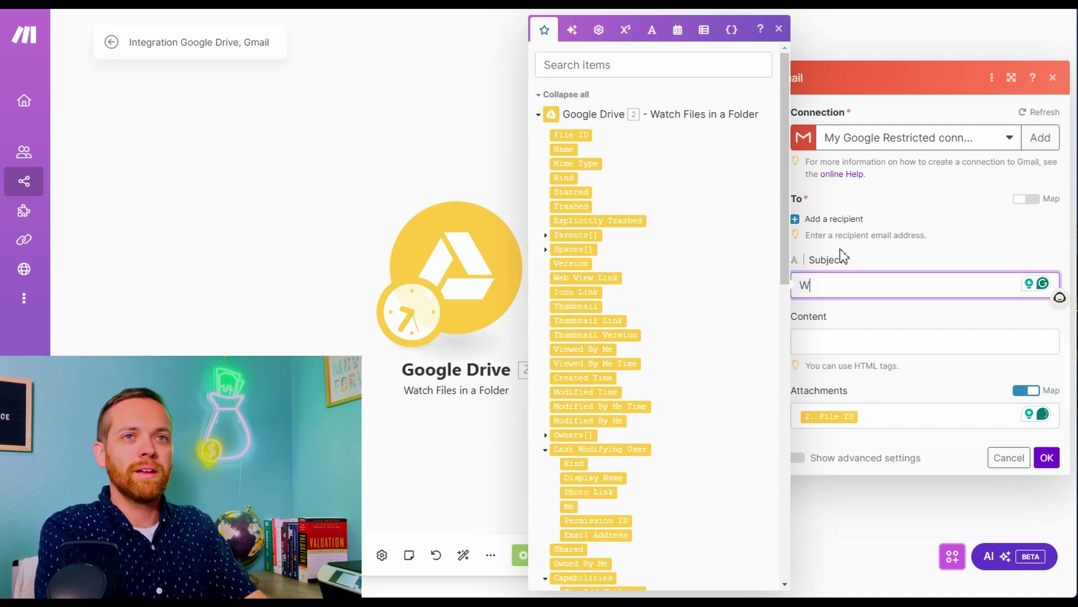
{"action": "type", "text": "eekly Profit And Loss"}
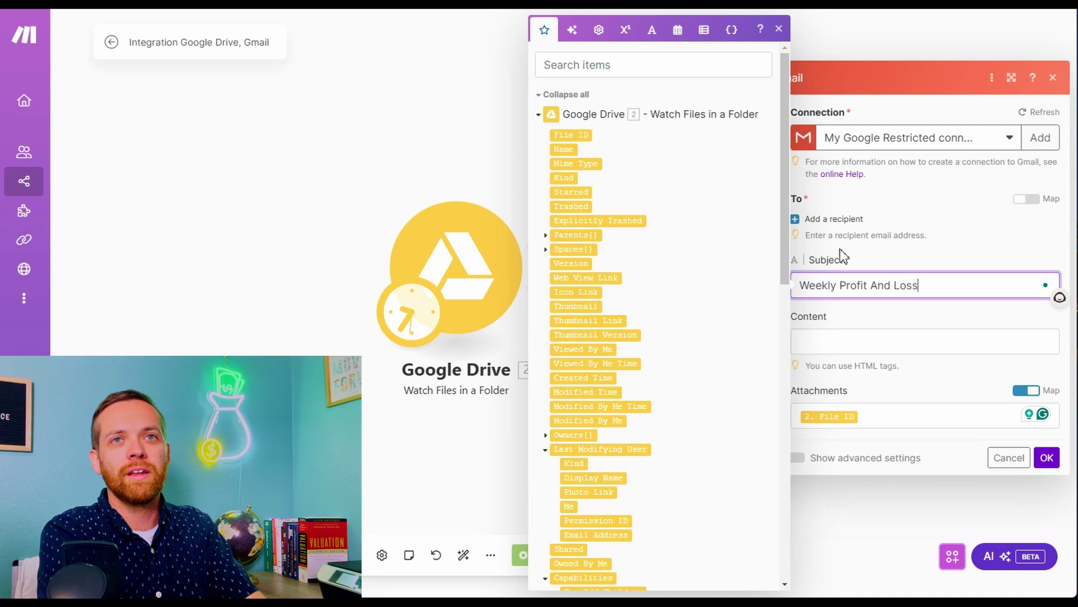
{"action": "type", "text": " Report"}
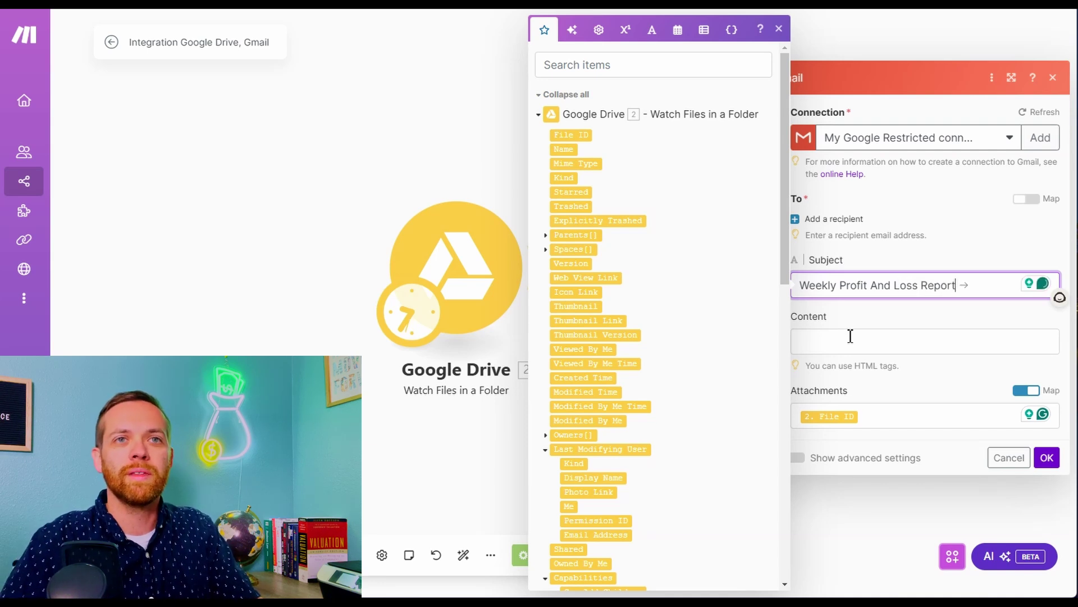
{"action": "left_click", "coordinate": [850, 337]}
{"action": "type", "text": "Here is your weekly report"}
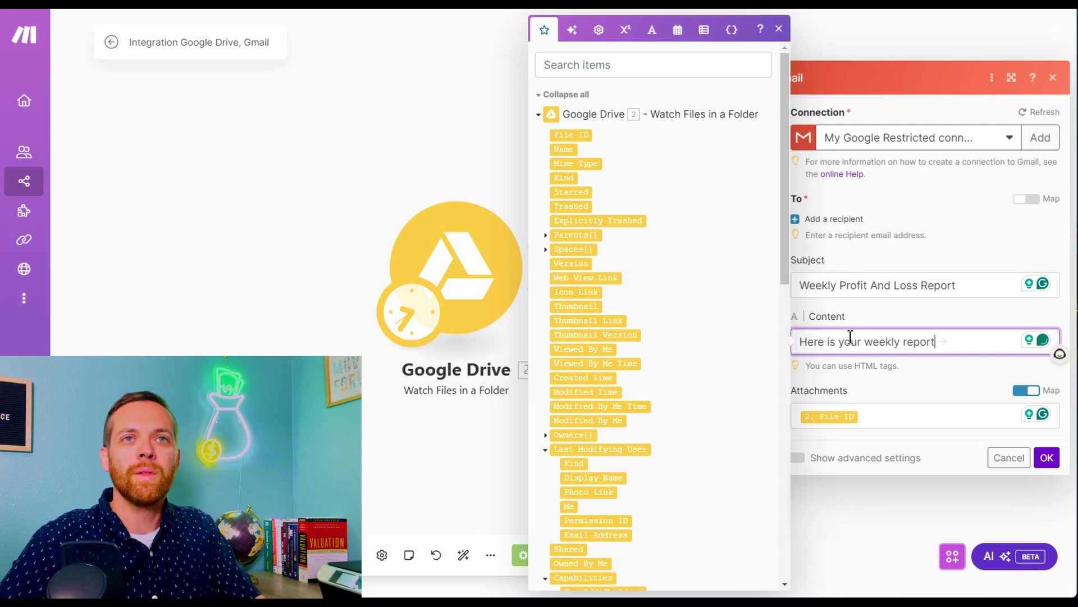
{"action": "left_click", "coordinate": [845, 218]}
{"action": "left_click", "coordinate": [847, 224]}
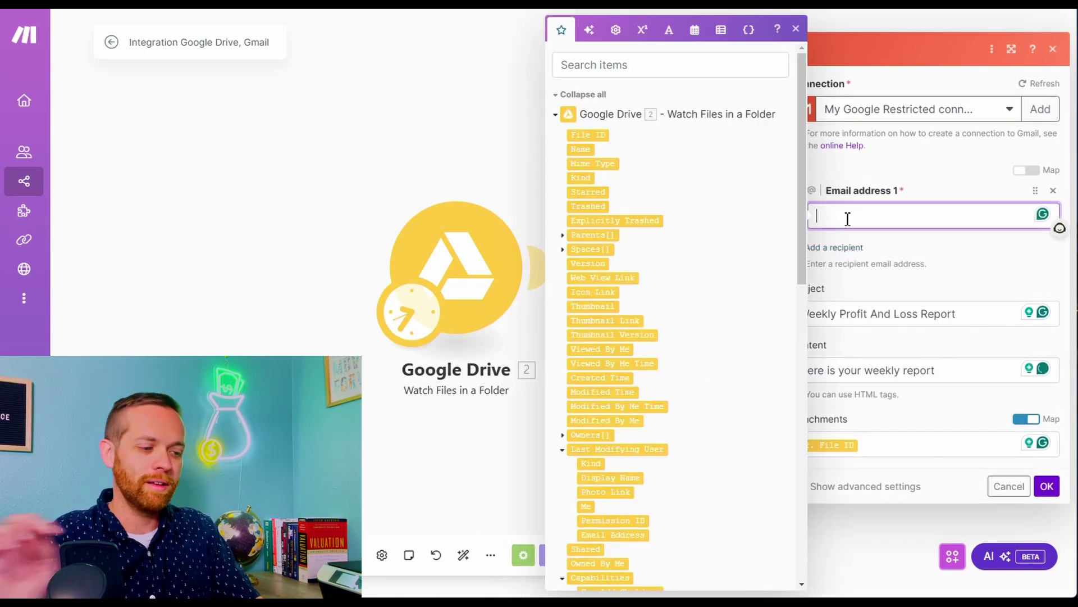
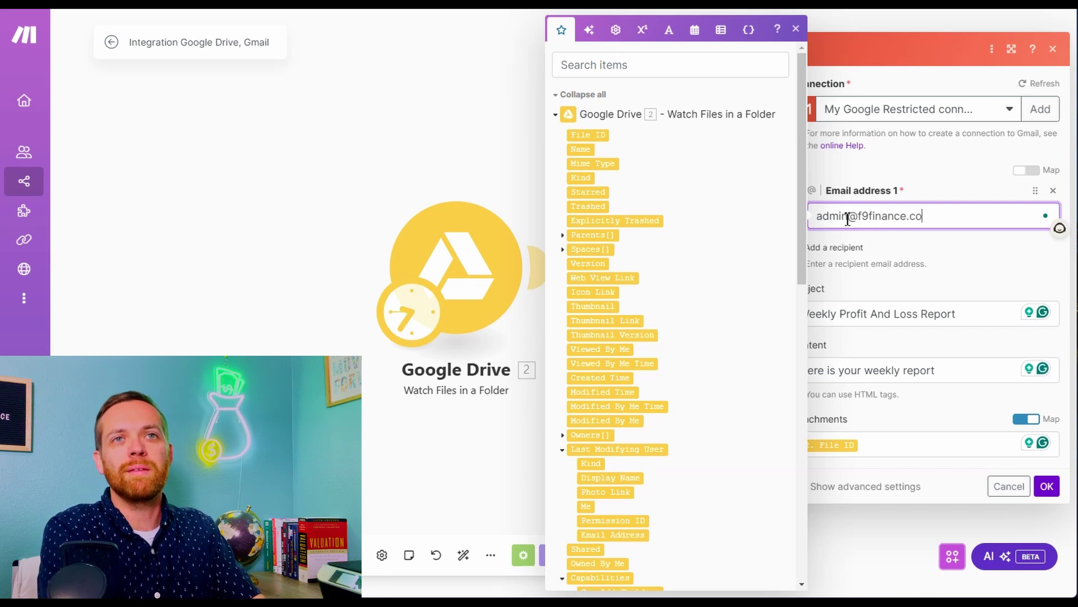
{"action": "left_click", "coordinate": [859, 173]}
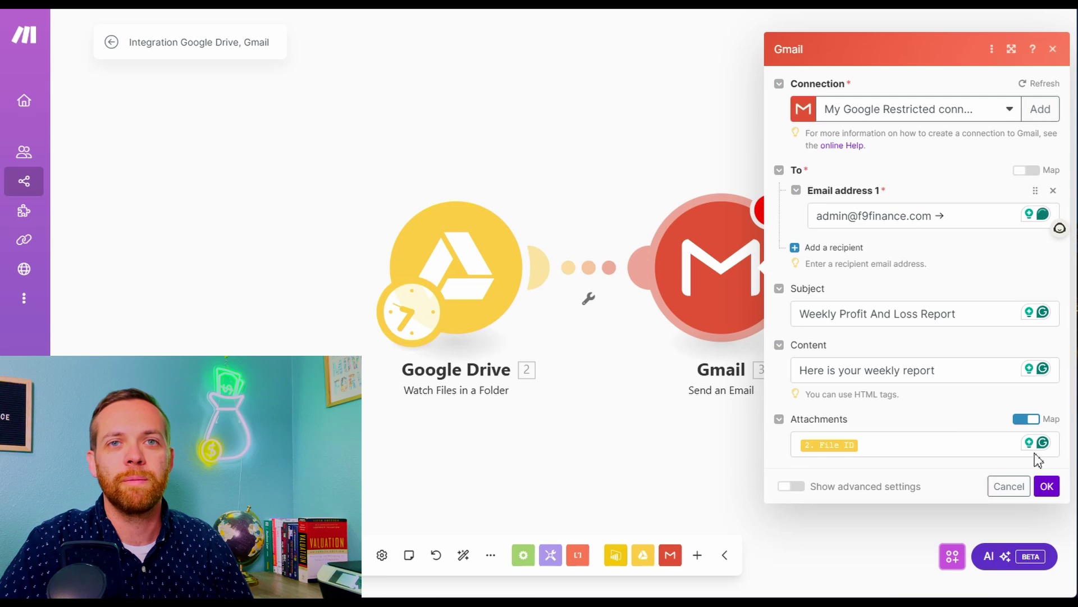
{"action": "left_click", "coordinate": [1047, 485]}
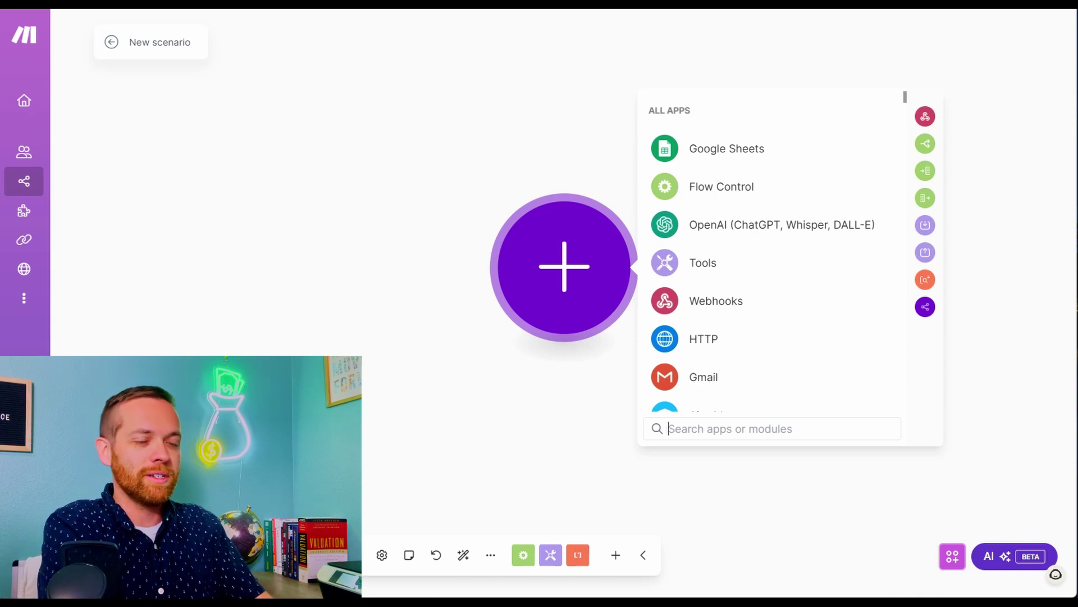
Add a WooCommerce Watch Orders trigger for completed orders, watching from now on
{"action": "type", "text": "wooc"}
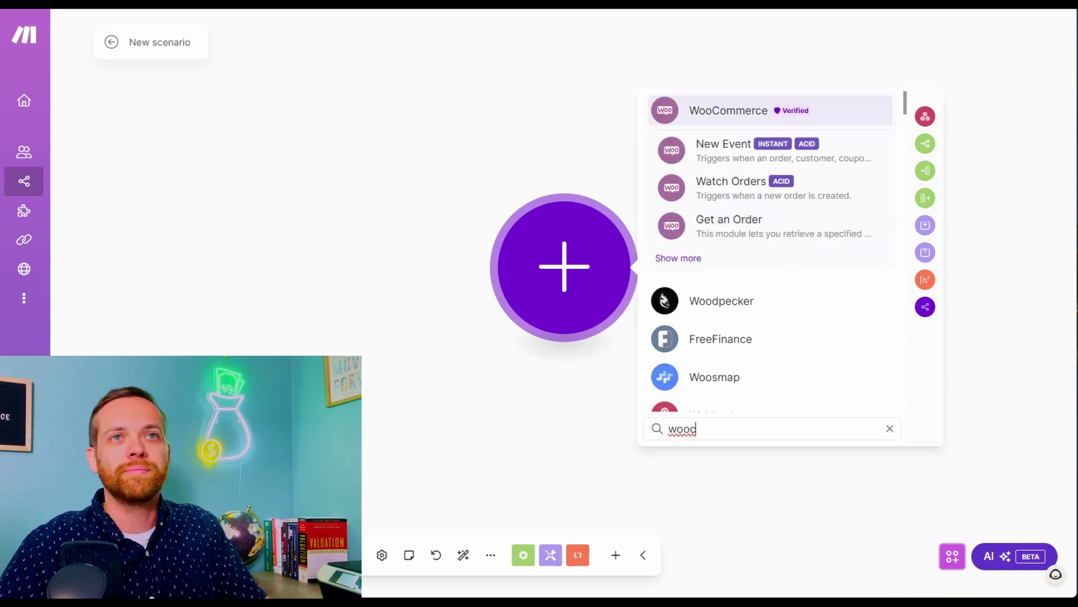
{"action": "left_click", "coordinate": [742, 110]}
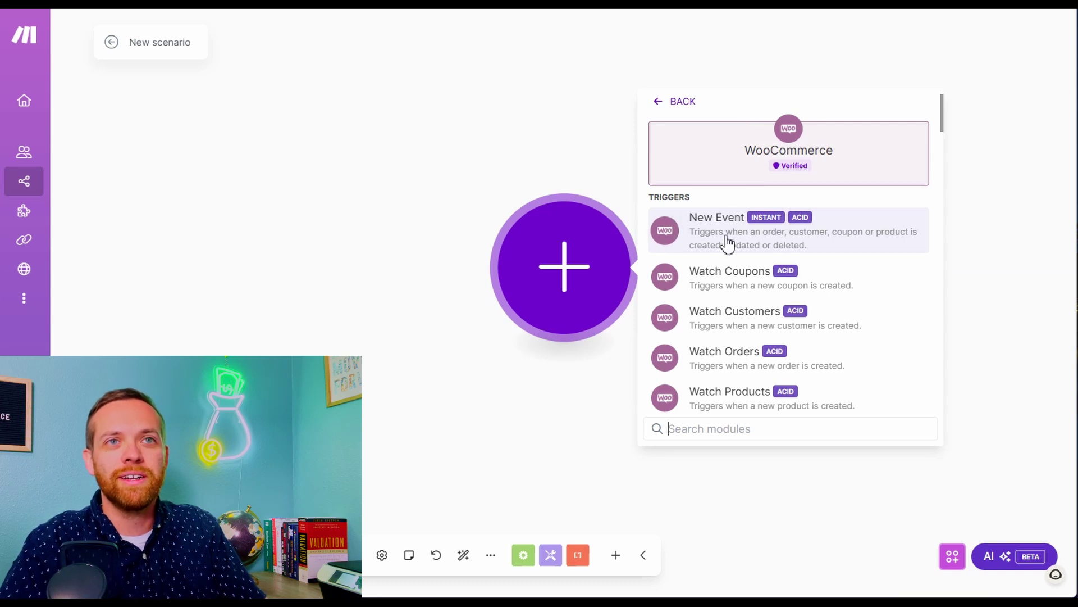
{"action": "scroll", "coordinate": [707, 230], "scroll_direction": "down", "scroll_amount": 3}
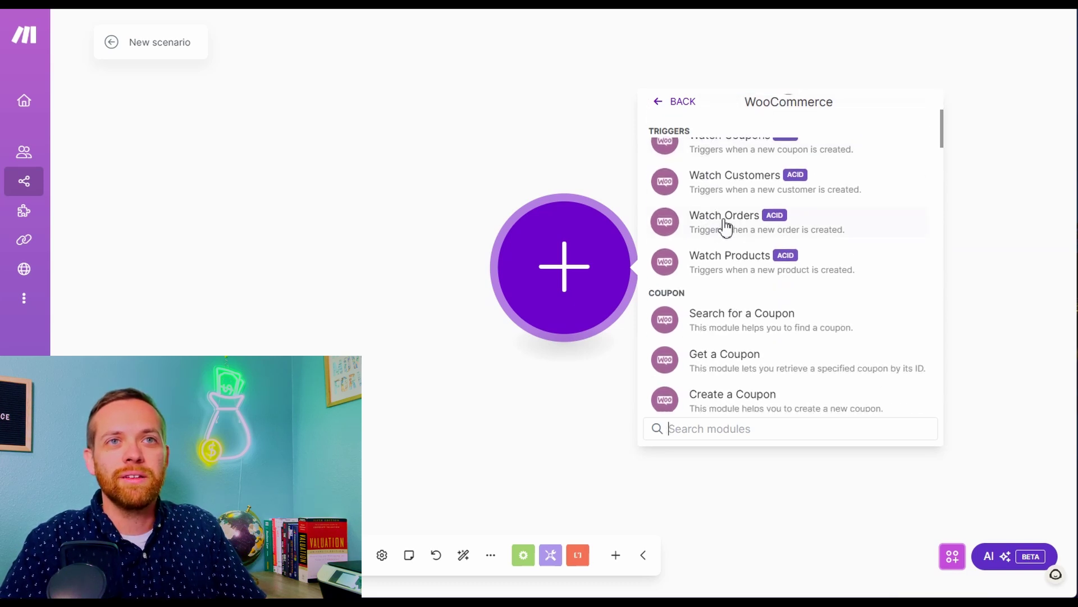
{"action": "left_click", "coordinate": [724, 225]}
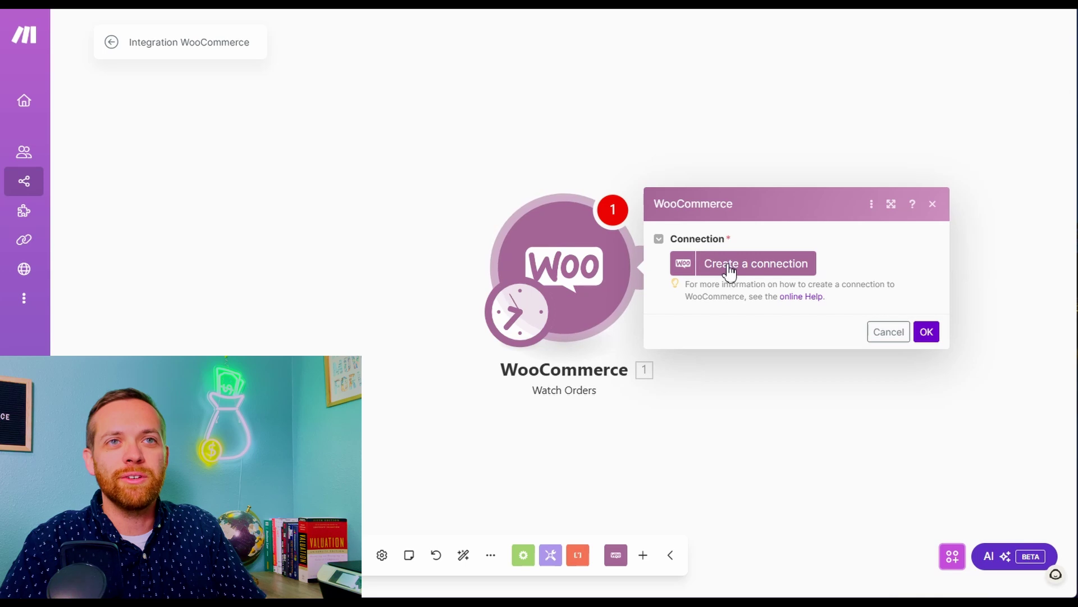
{"action": "left_click", "coordinate": [727, 264]}
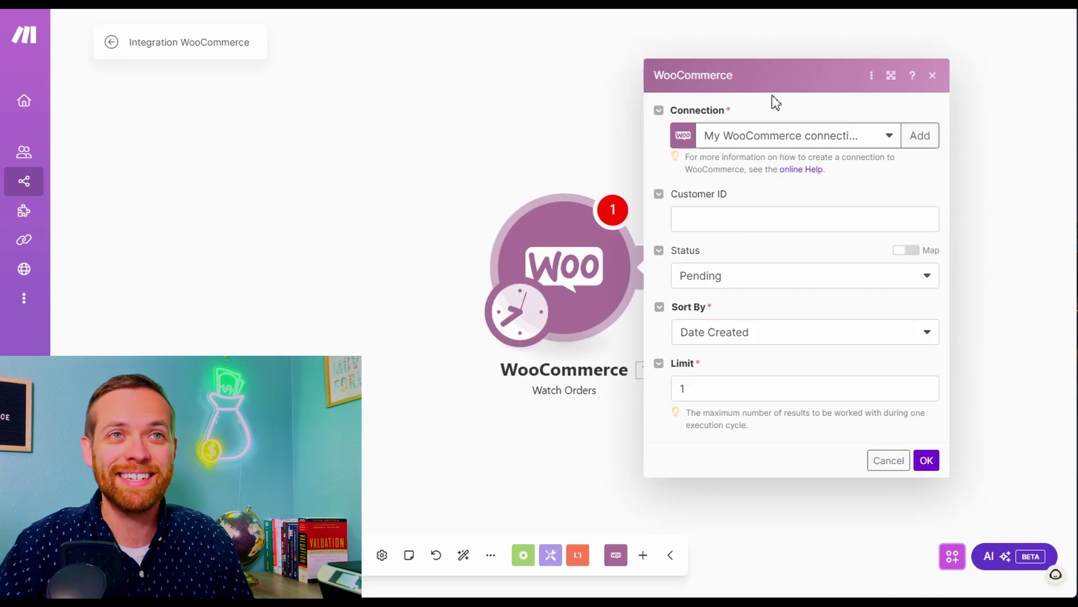
{"action": "left_click", "coordinate": [728, 285]}
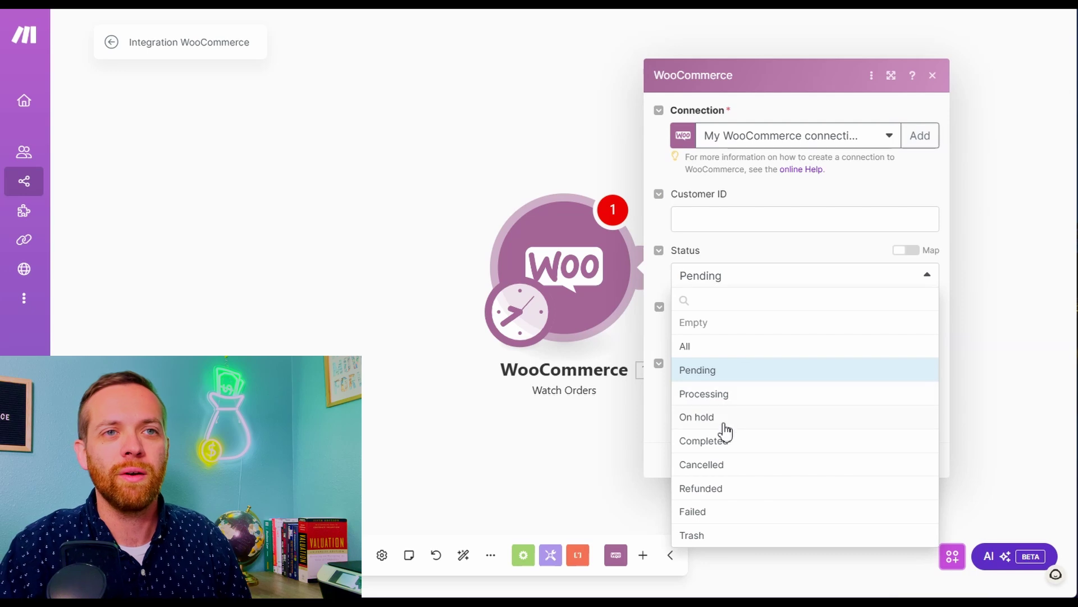
{"action": "left_click", "coordinate": [739, 442]}
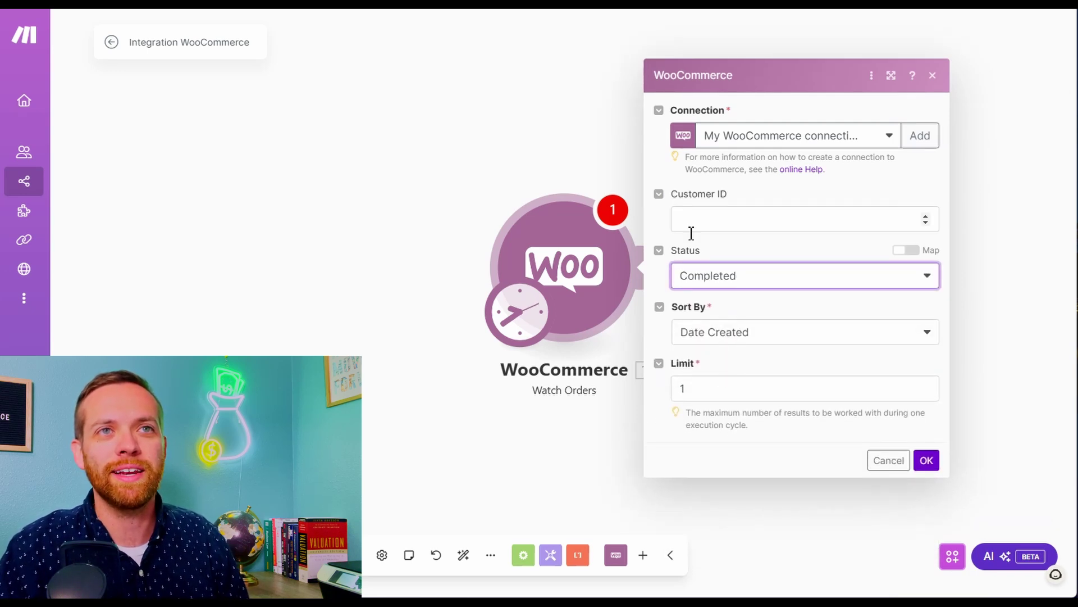
{"action": "left_click", "coordinate": [927, 461]}
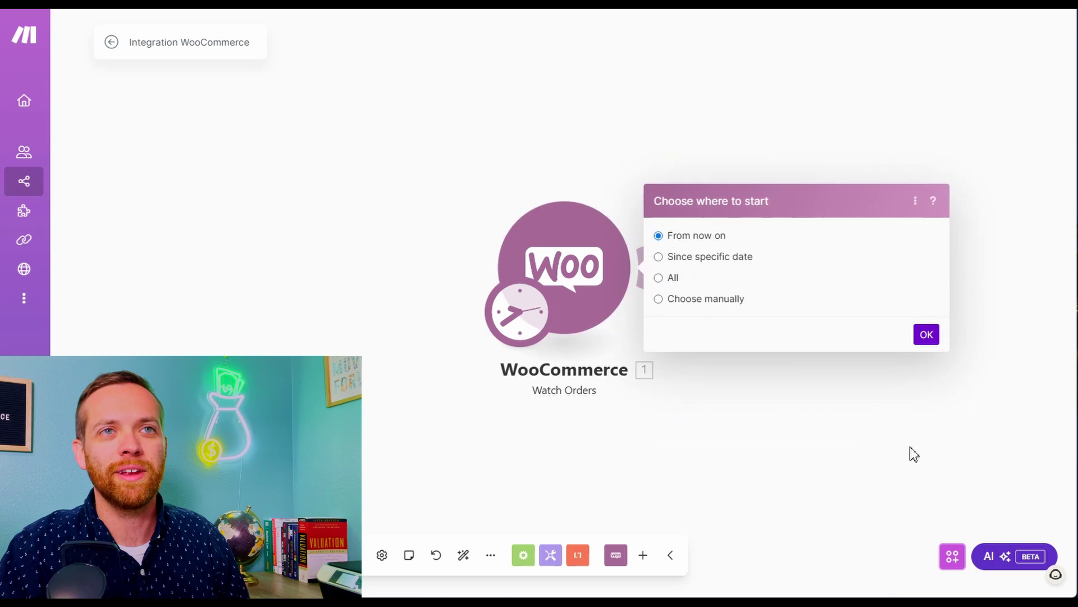
{"action": "left_click", "coordinate": [926, 335]}
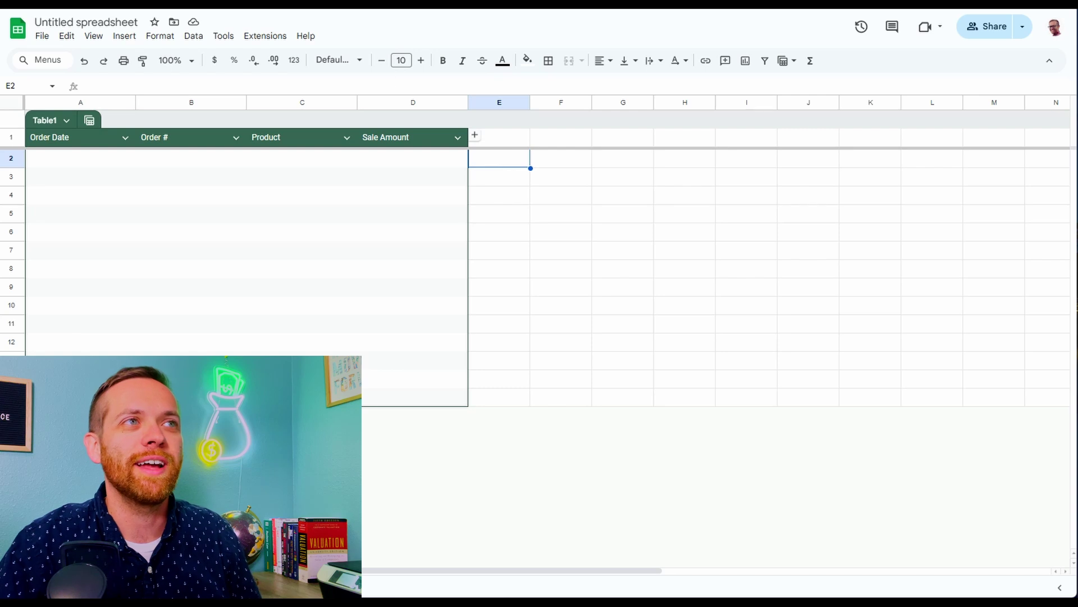
Rename the untitled spreadsheet to 'Product Sales'
{"action": "left_click", "coordinate": [109, 17]}
{"action": "type", "text": "Product Sale"}
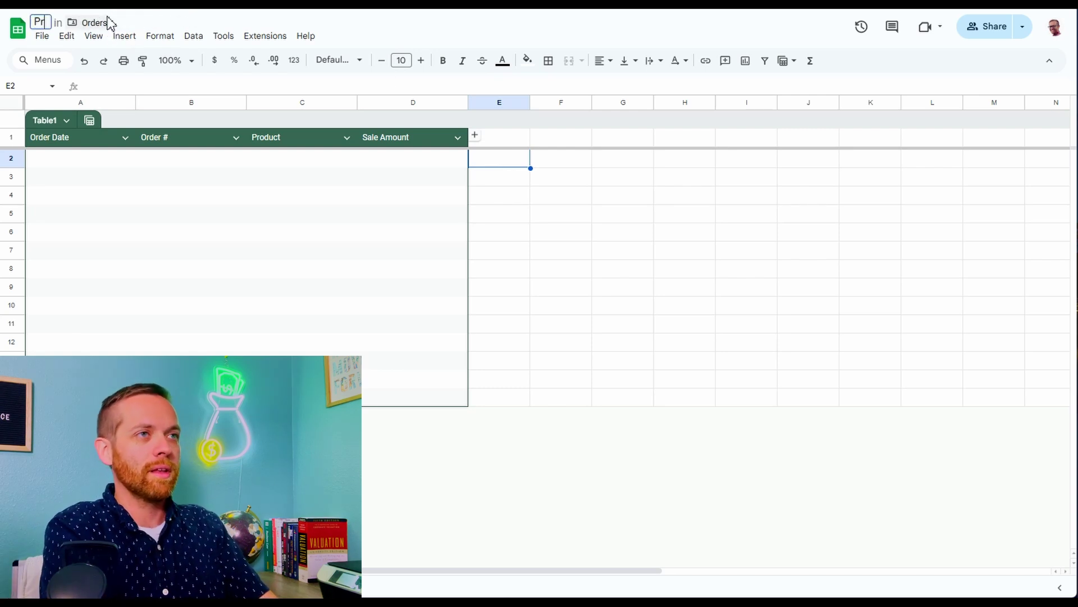
{"action": "type", "text": "s"}
{"action": "key", "text": "Return"}
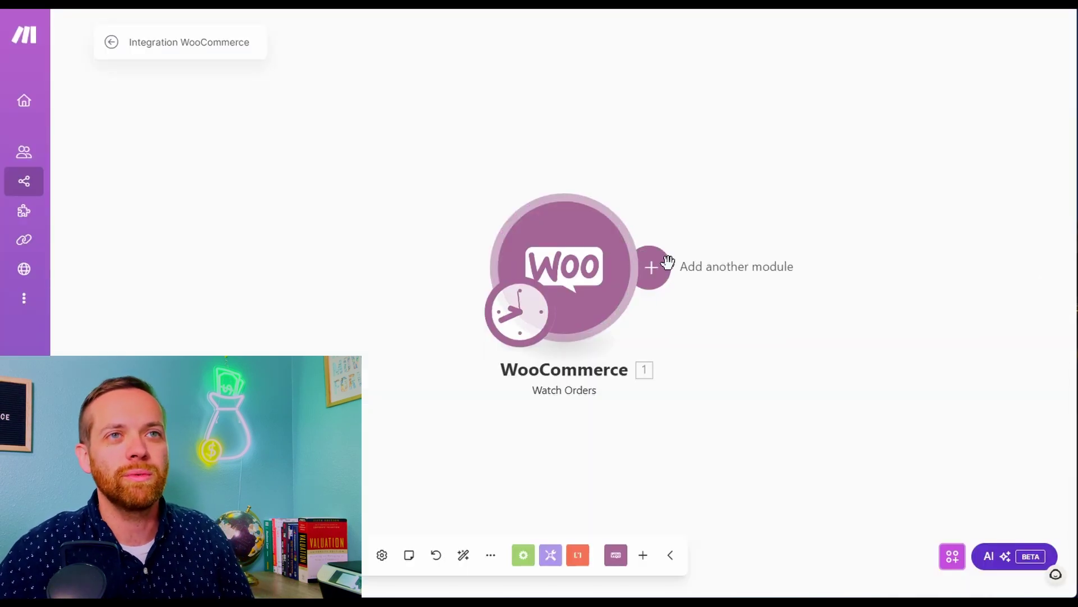
Add a Google Sheets Add a Row step after Watch Orders
{"action": "left_click", "coordinate": [666, 265]}
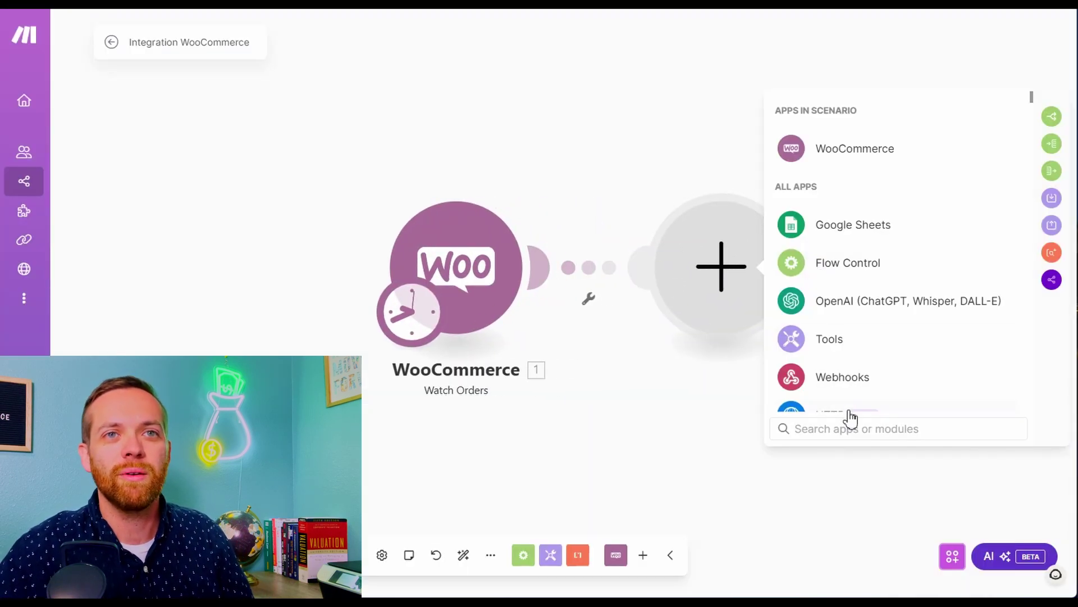
{"action": "left_click", "coordinate": [847, 230]}
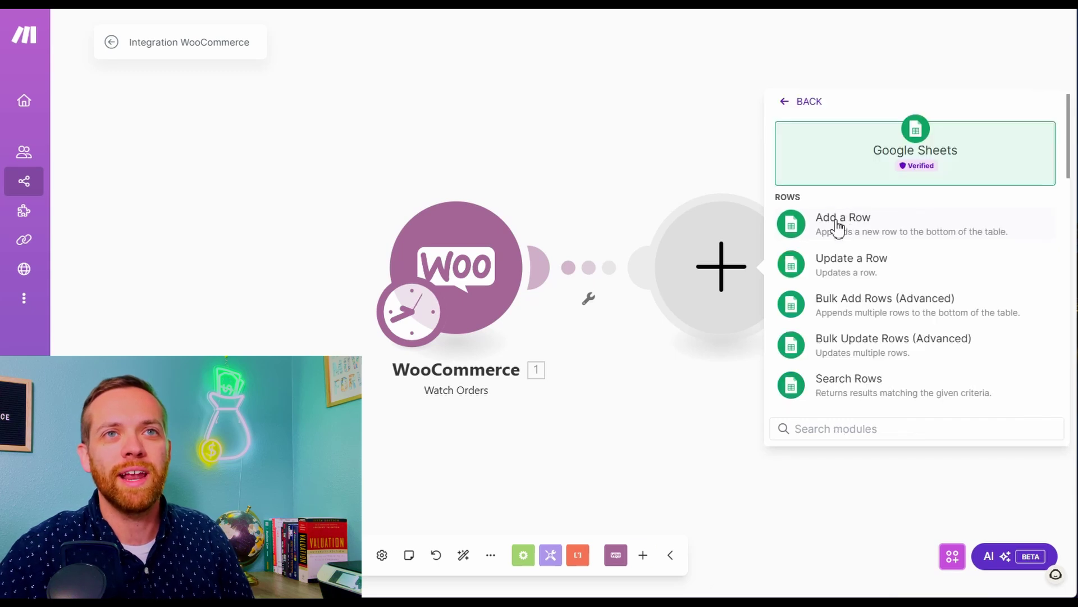
{"action": "left_click", "coordinate": [838, 227]}
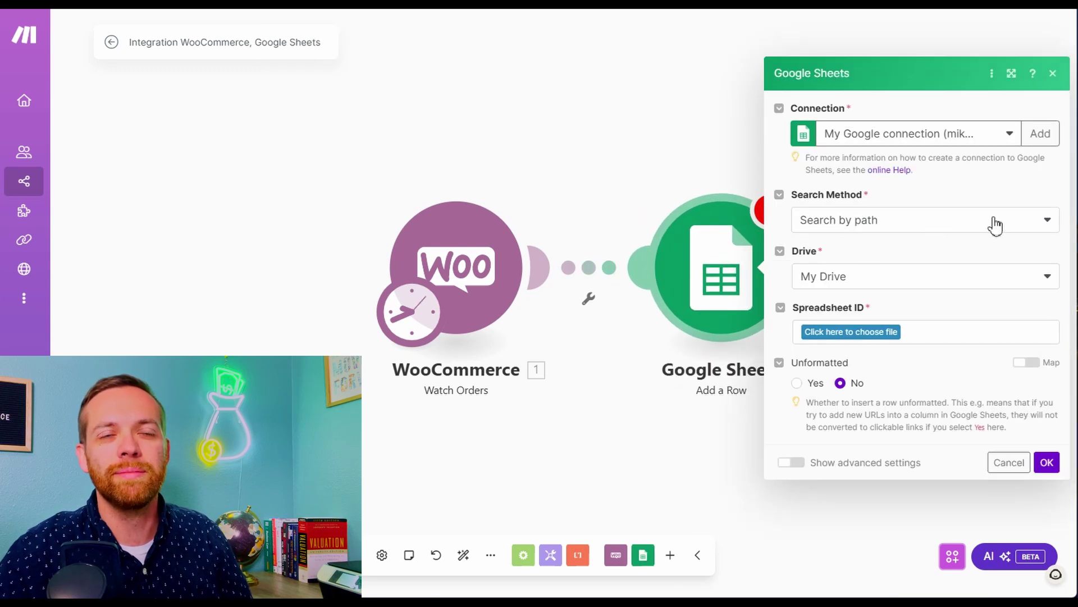
Target the Product Sales spreadsheet in F9 Finance/Finance/Orders, using Sheet2
{"action": "left_click", "coordinate": [889, 339]}
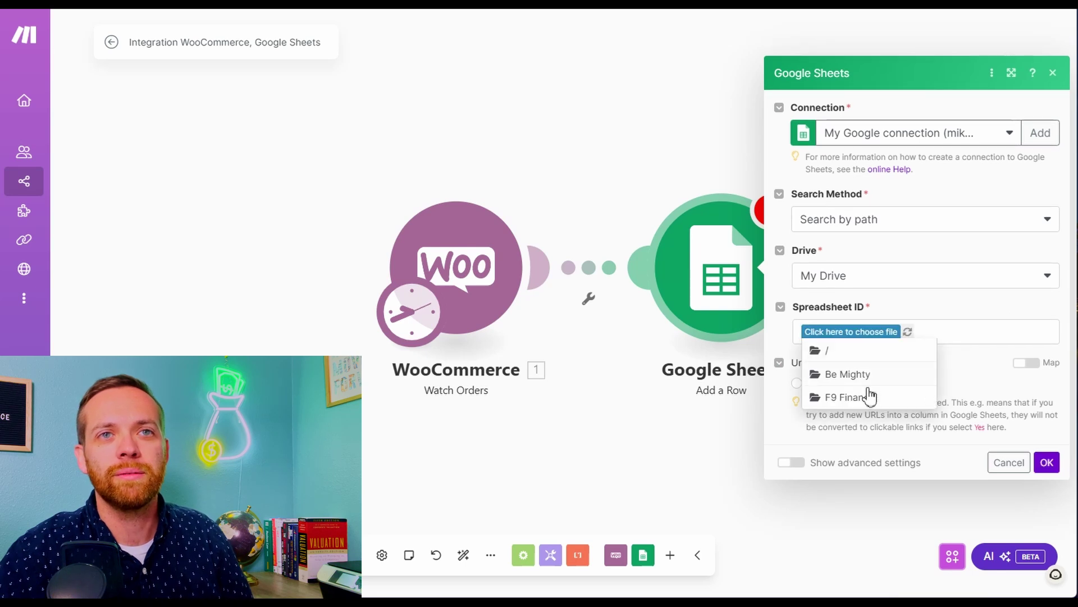
{"action": "left_click", "coordinate": [869, 397]}
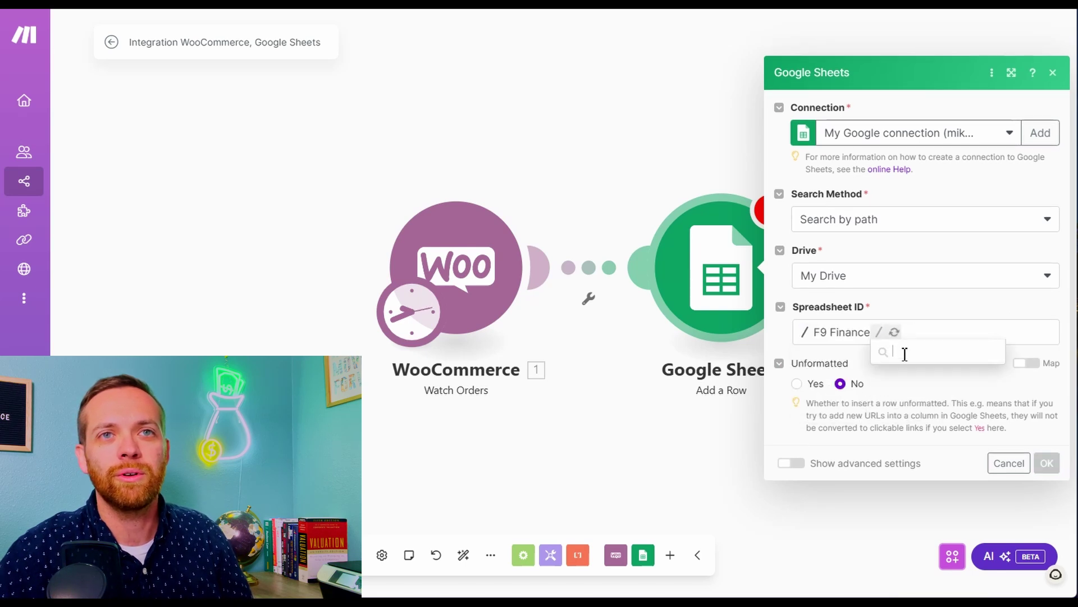
{"action": "scroll", "coordinate": [929, 458], "scroll_direction": "down", "scroll_amount": 1}
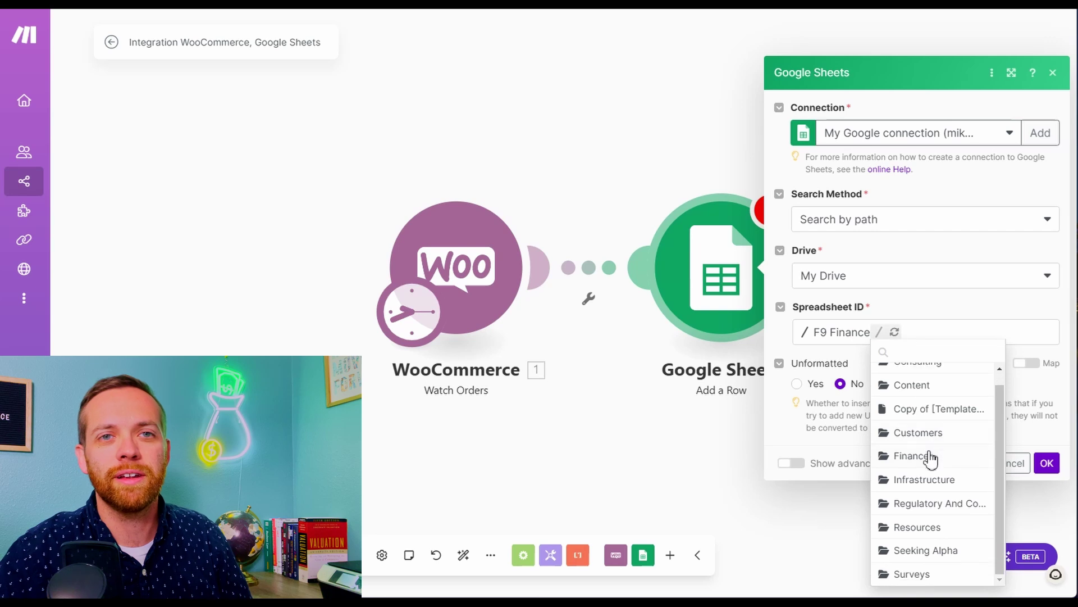
{"action": "left_click", "coordinate": [913, 455]}
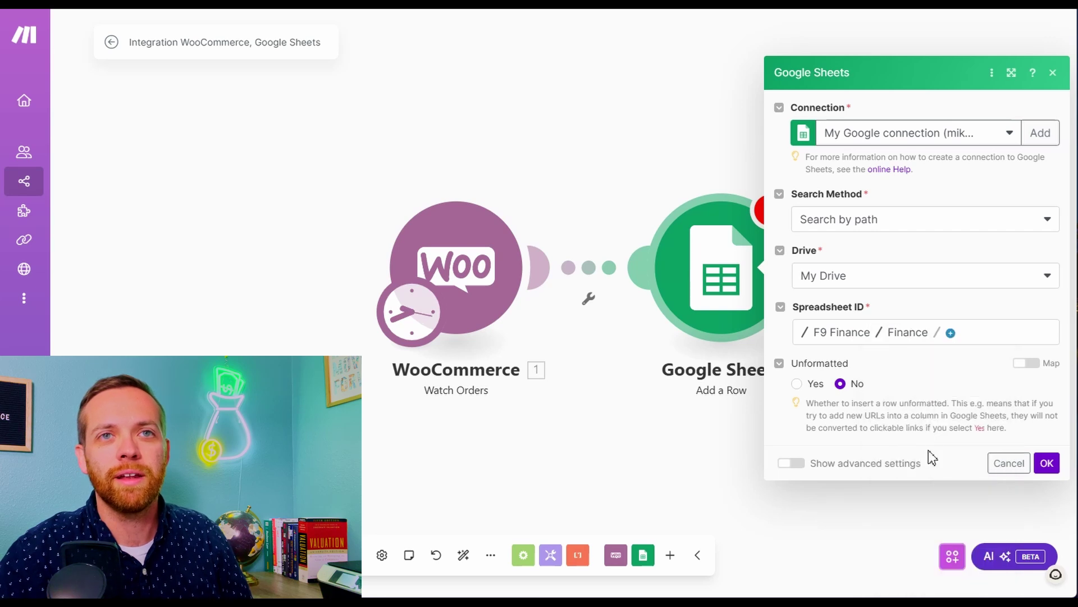
{"action": "left_click", "coordinate": [953, 335]}
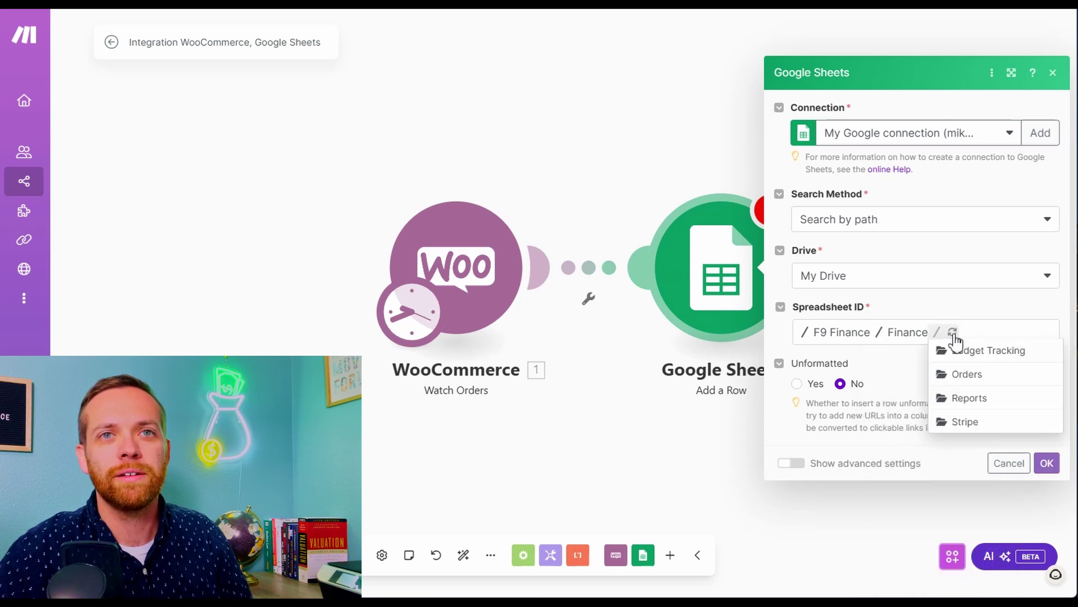
{"action": "left_click", "coordinate": [969, 374]}
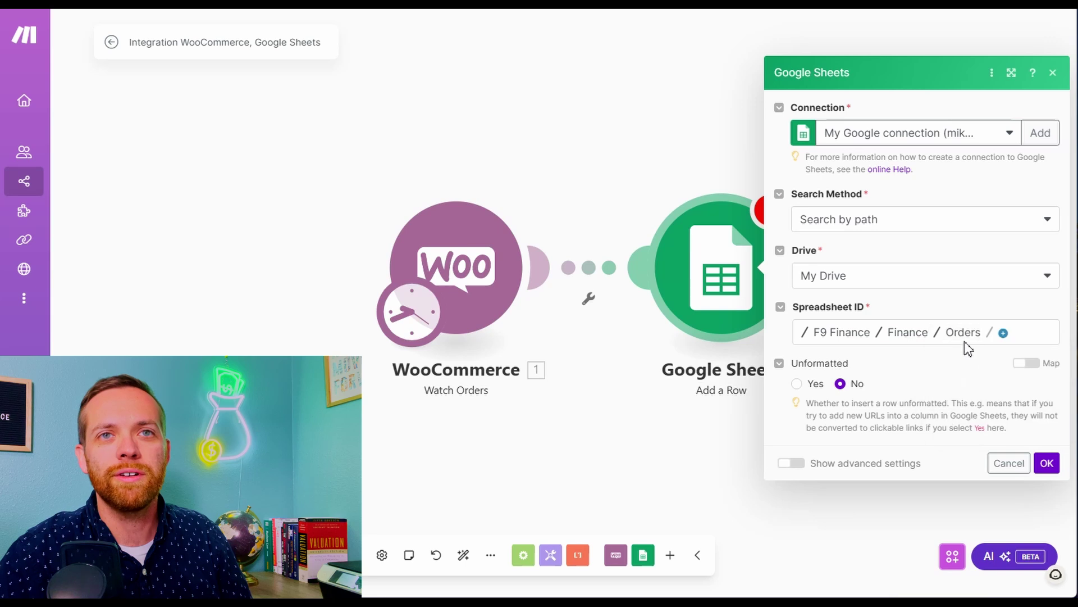
{"action": "left_click", "coordinate": [1004, 334]}
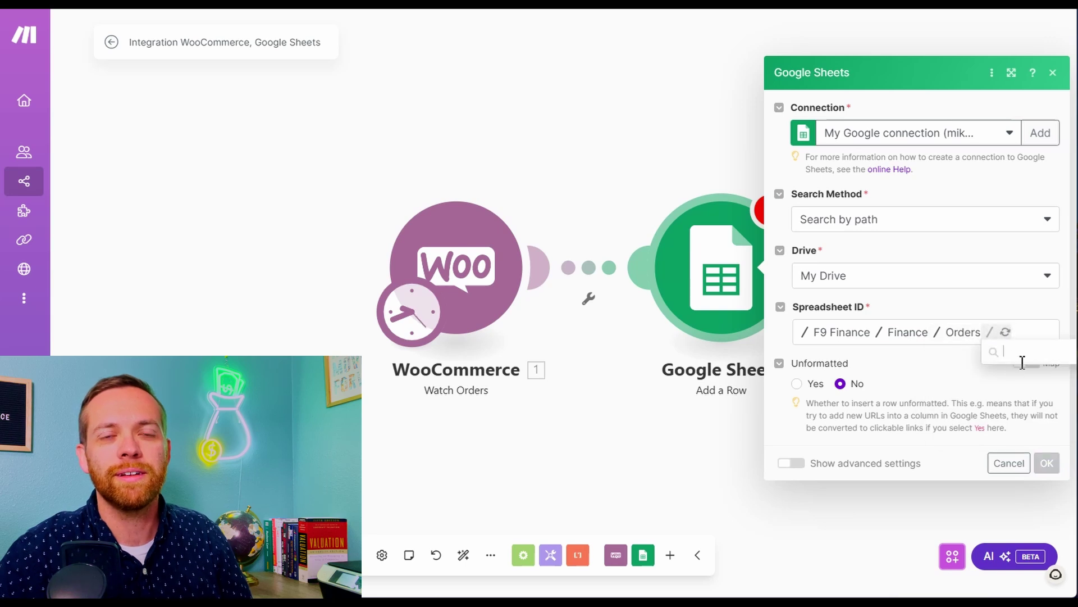
{"action": "left_click", "coordinate": [1020, 360]}
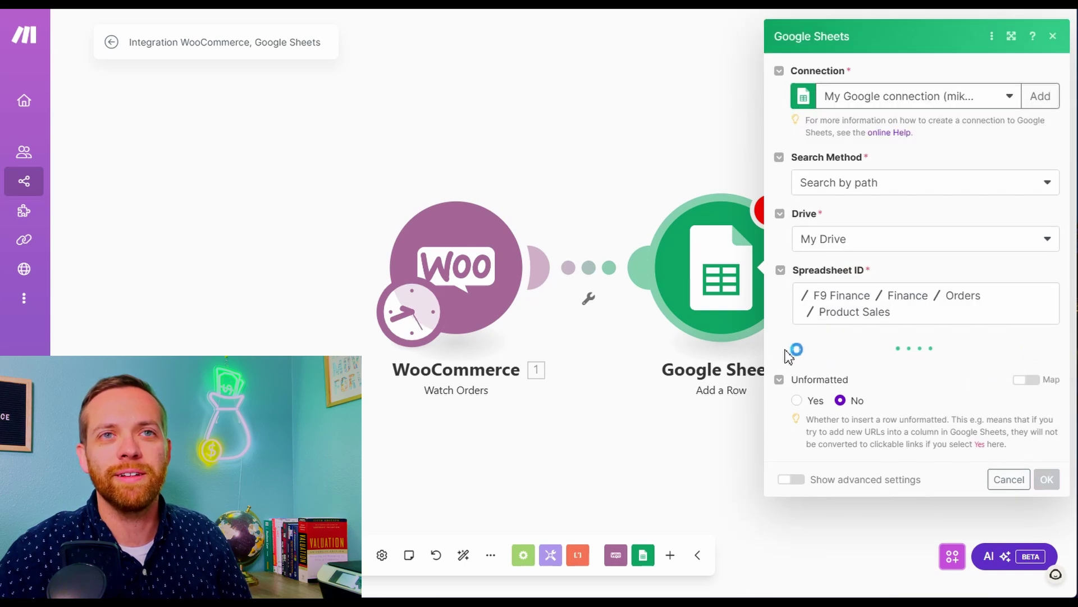
{"action": "left_click", "coordinate": [848, 378]}
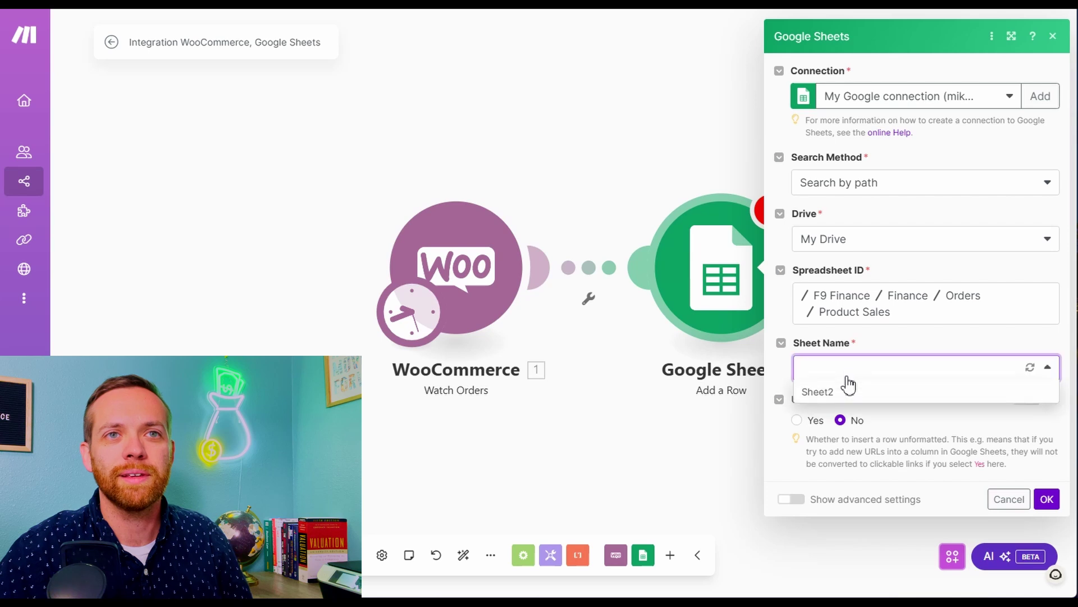
{"action": "left_click", "coordinate": [847, 390]}
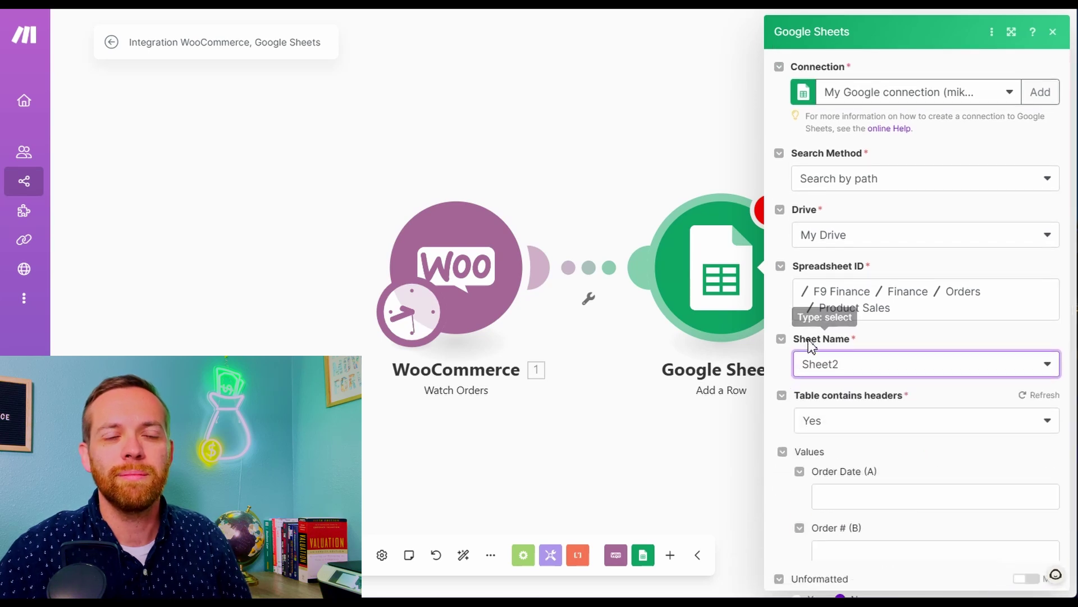
{"action": "scroll", "coordinate": [778, 360], "scroll_direction": "down", "scroll_amount": 3}
Map Date Completed, Order ID, Line Items and Total into Order Date, Order #, Product and Sale Amount
{"action": "left_click", "coordinate": [870, 293]}
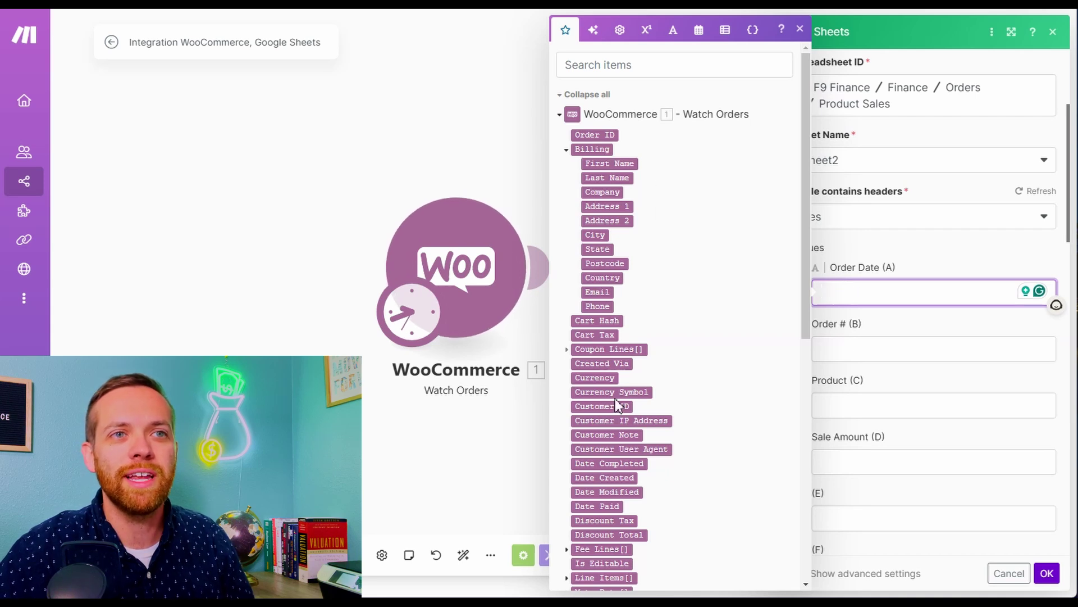
{"action": "left_click", "coordinate": [622, 464]}
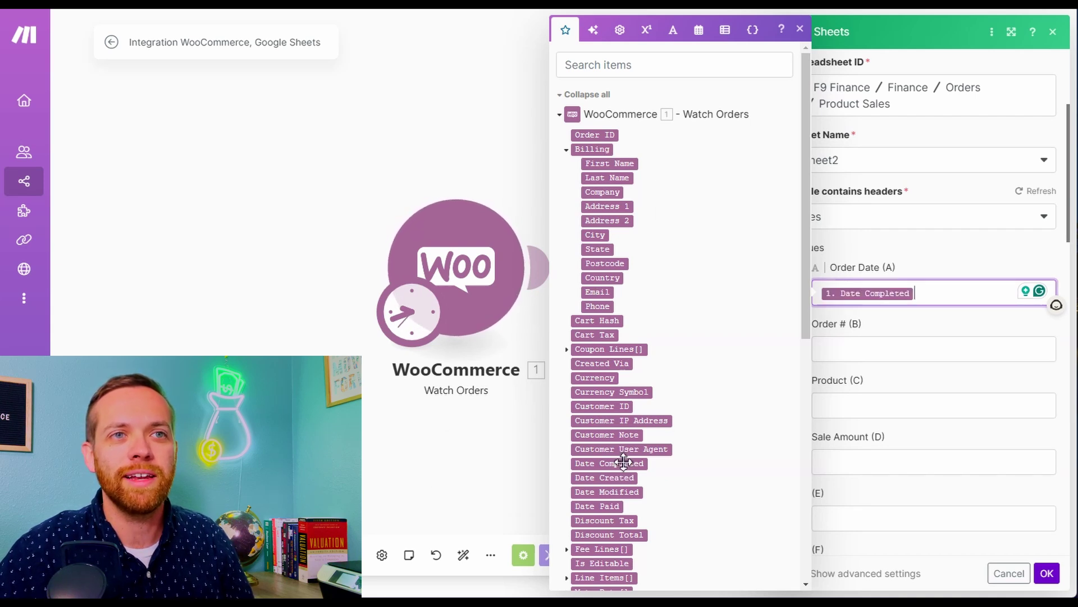
{"action": "left_click", "coordinate": [912, 345]}
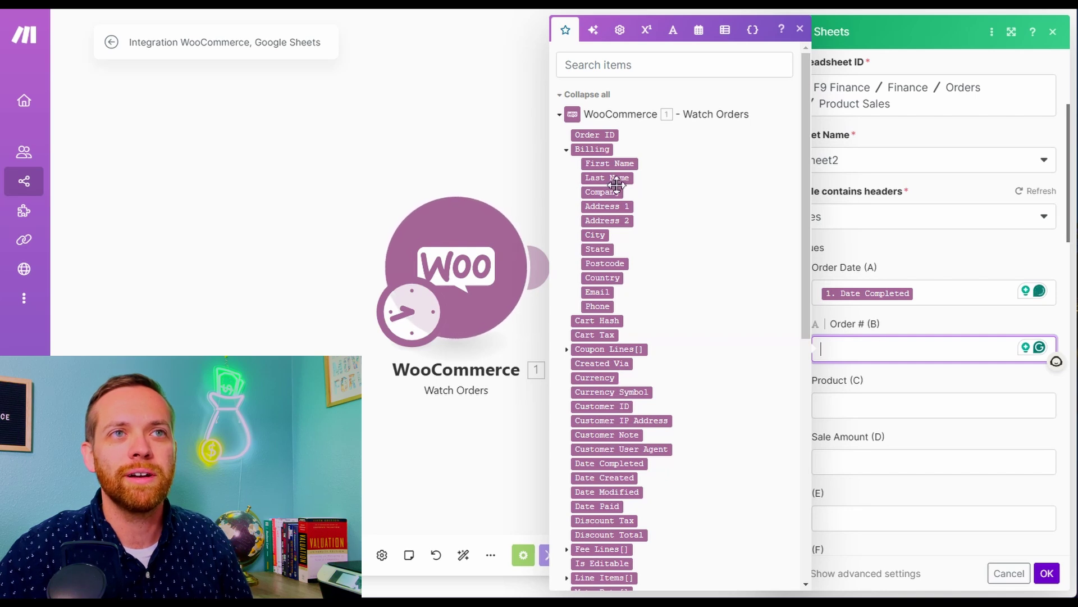
{"action": "left_click", "coordinate": [606, 135]}
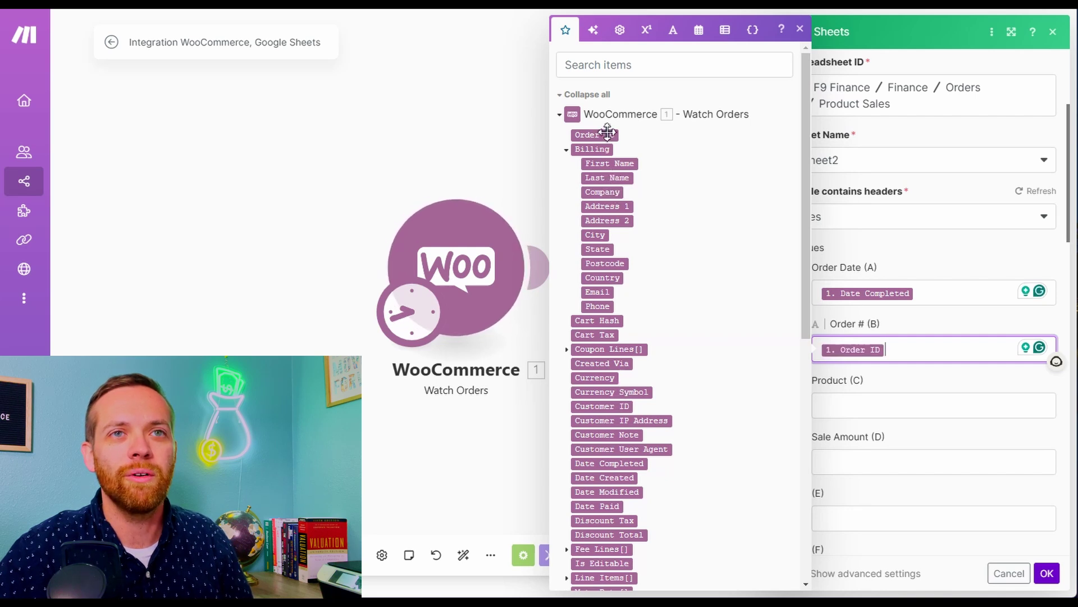
{"action": "left_click", "coordinate": [863, 406]}
{"action": "scroll", "coordinate": [617, 419], "scroll_direction": "down", "scroll_amount": 3}
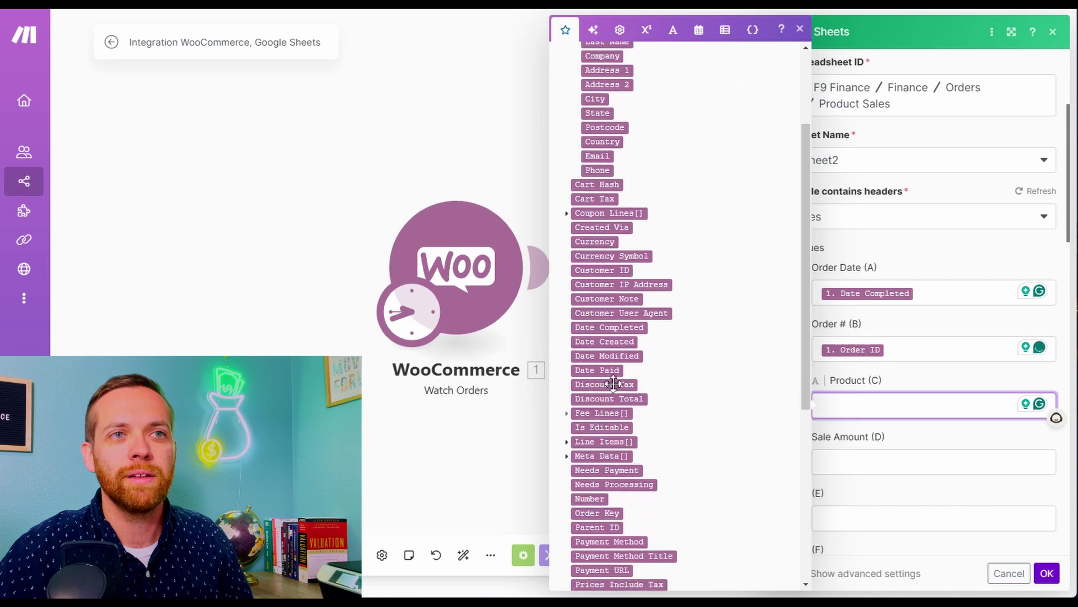
{"action": "left_click", "coordinate": [610, 442]}
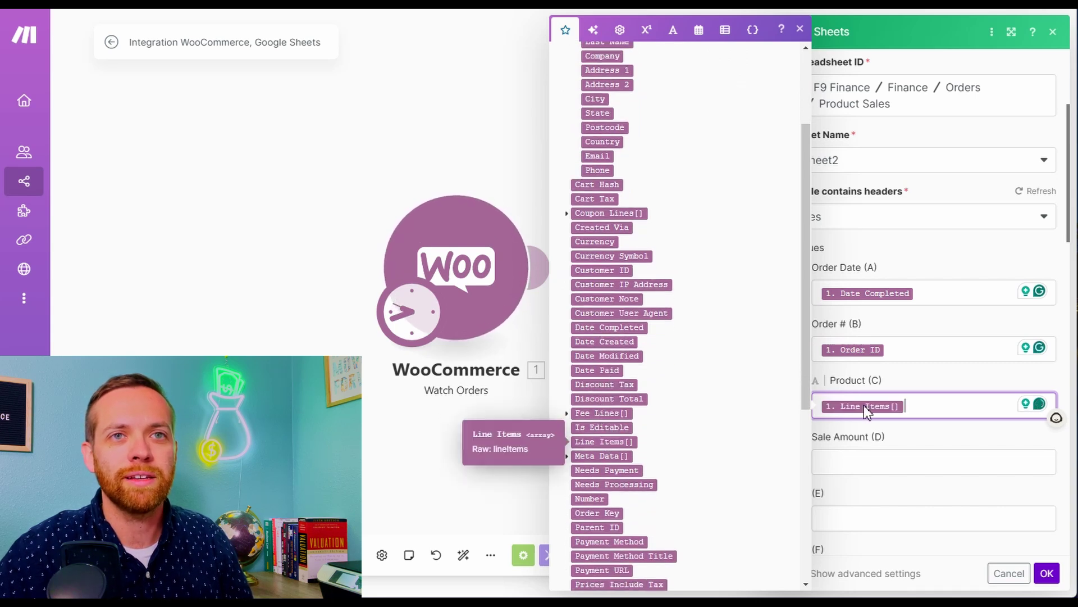
{"action": "left_click", "coordinate": [898, 453]}
{"action": "scroll", "coordinate": [629, 444], "scroll_direction": "down", "scroll_amount": 3}
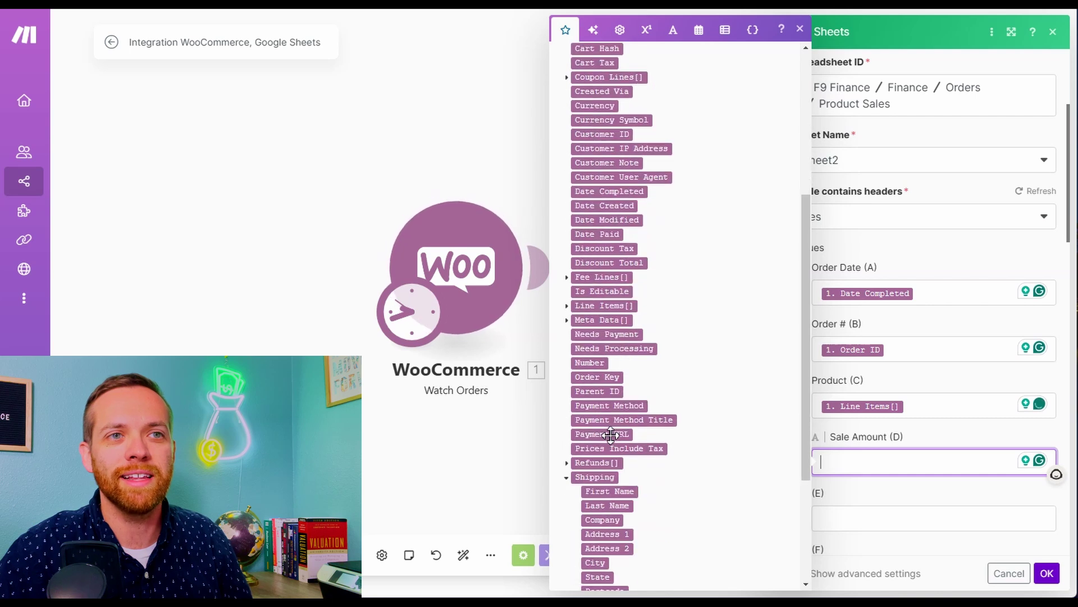
{"action": "scroll", "coordinate": [617, 449], "scroll_direction": "down", "scroll_amount": 2}
{"action": "scroll", "coordinate": [674, 471], "scroll_direction": "down", "scroll_amount": 3}
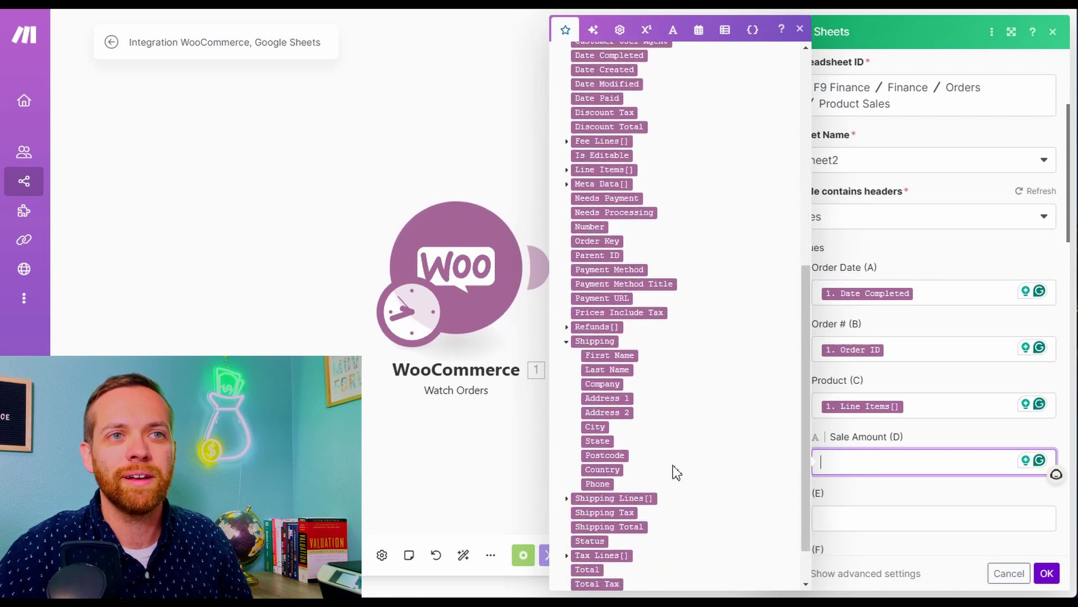
{"action": "left_click", "coordinate": [590, 515]}
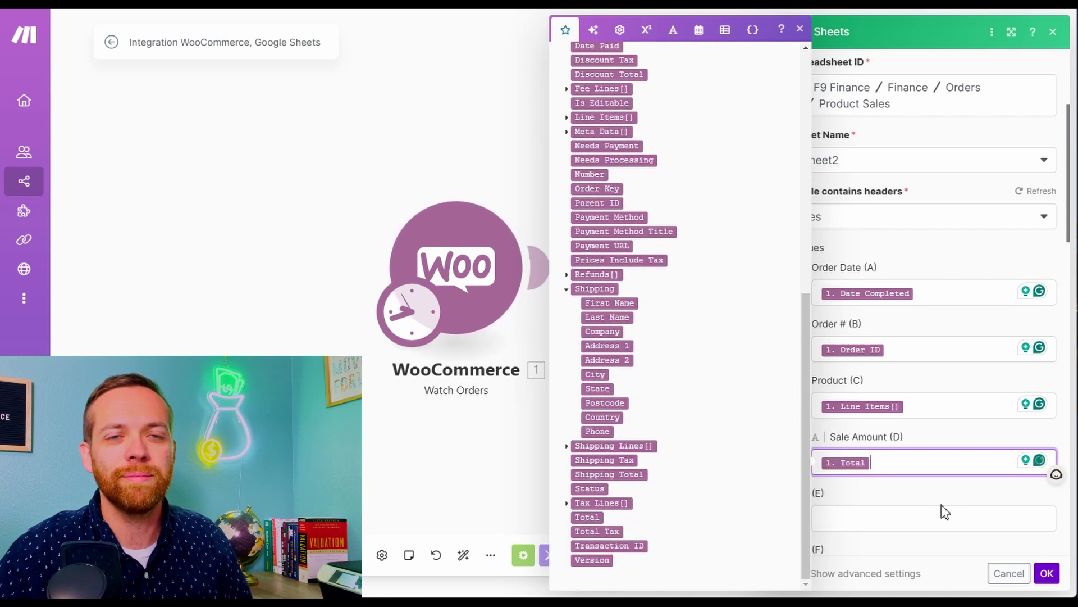
Confirm the Add a Row settings and save the scenario
{"action": "left_click", "coordinate": [1056, 542]}
{"action": "left_click", "coordinate": [1048, 574]}
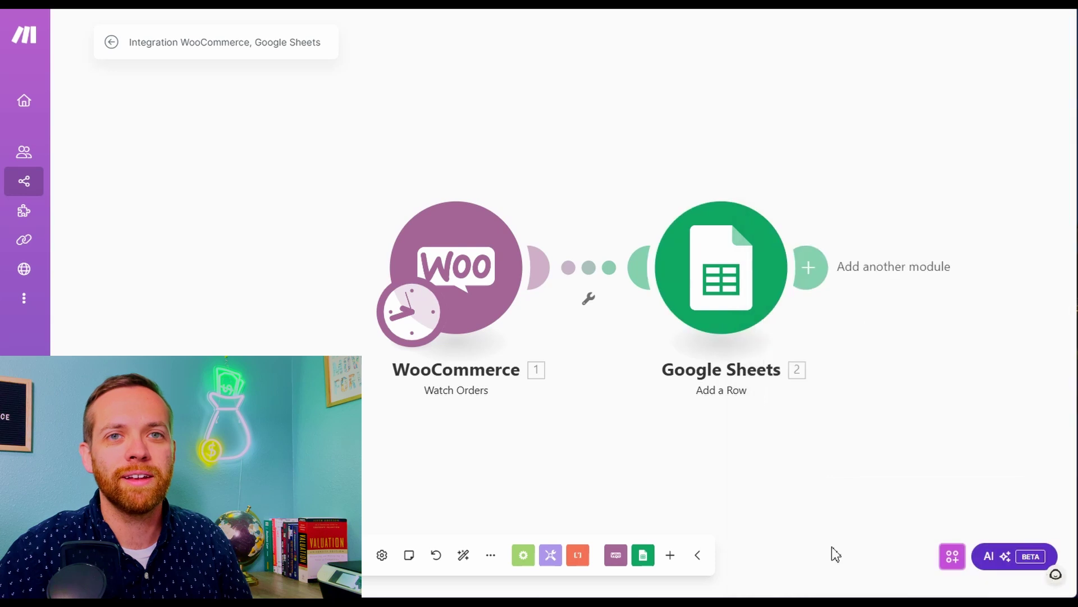
{"action": "left_click", "coordinate": [463, 564]}
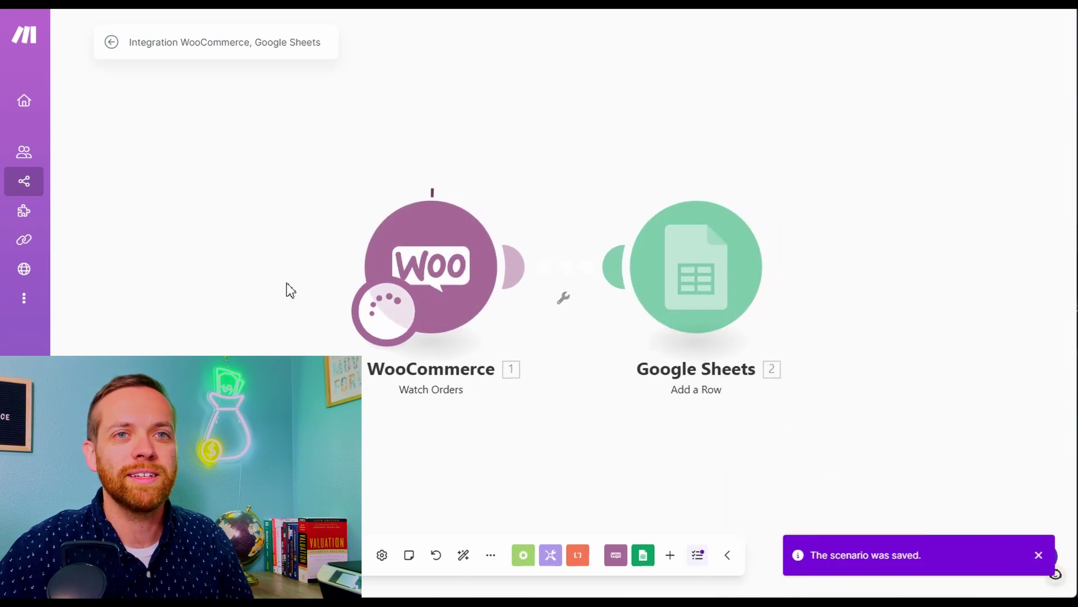